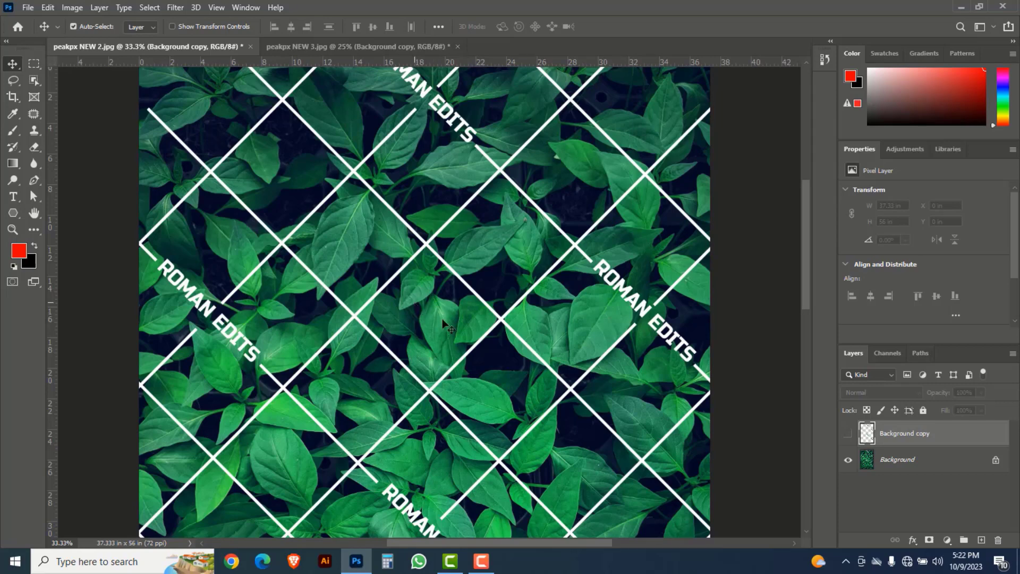
# Compare peakpx NEW 2.jpg and peakpx NEW 3.jpg with and without their watermarks by toggling each Background copy layer's visibility.
pyautogui.click(848, 435)
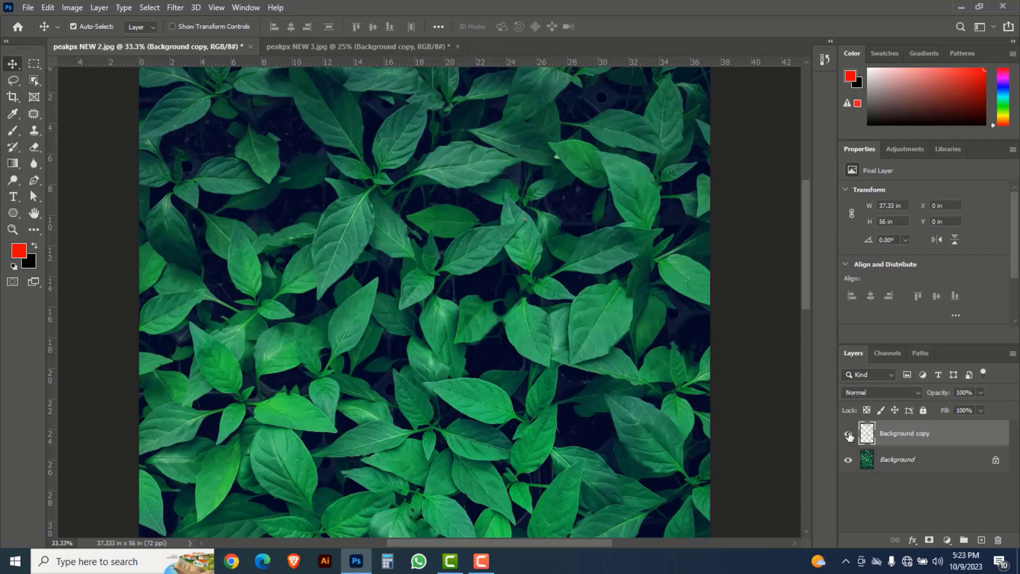
pyautogui.click(849, 436)
pyautogui.click(849, 436)
pyautogui.click(849, 436)
pyautogui.click(384, 46)
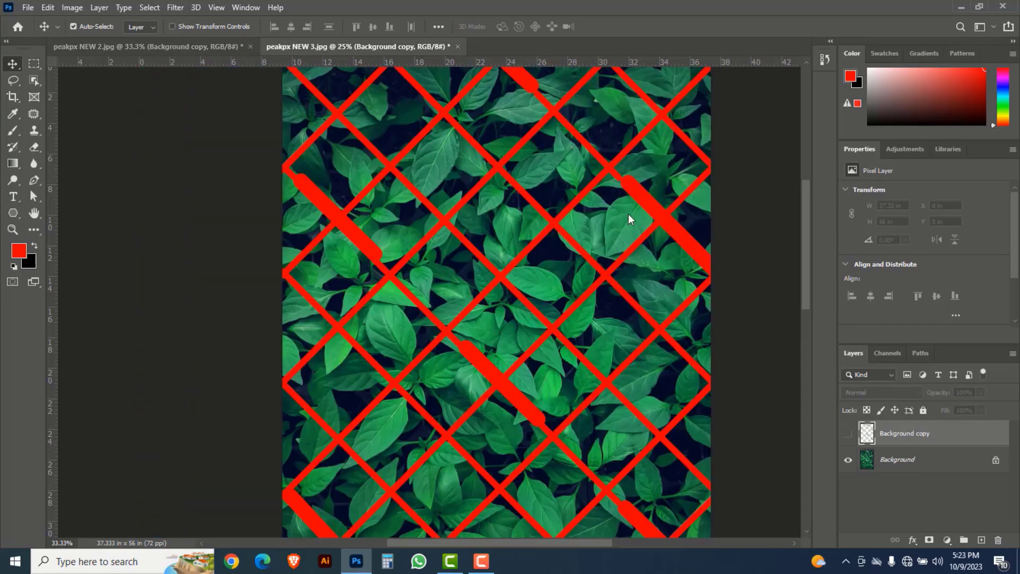
pyautogui.click(849, 436)
pyautogui.click(849, 437)
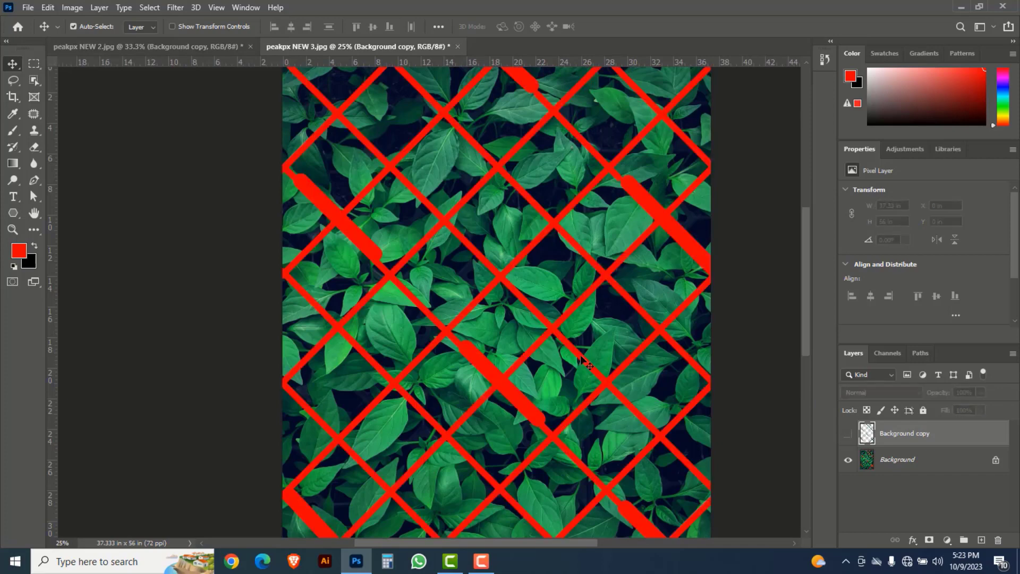
pyautogui.click(204, 48)
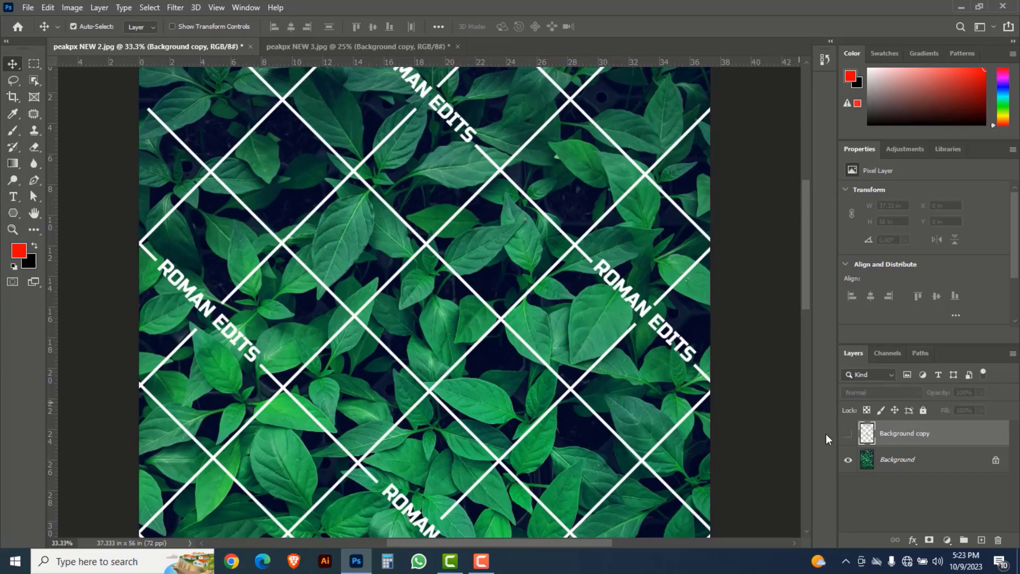
pyautogui.click(848, 436)
pyautogui.click(848, 437)
# Close peakpx NEW 2.jpg and peakpx NEW 3.jpg without saving the changes.
pyautogui.click(253, 47)
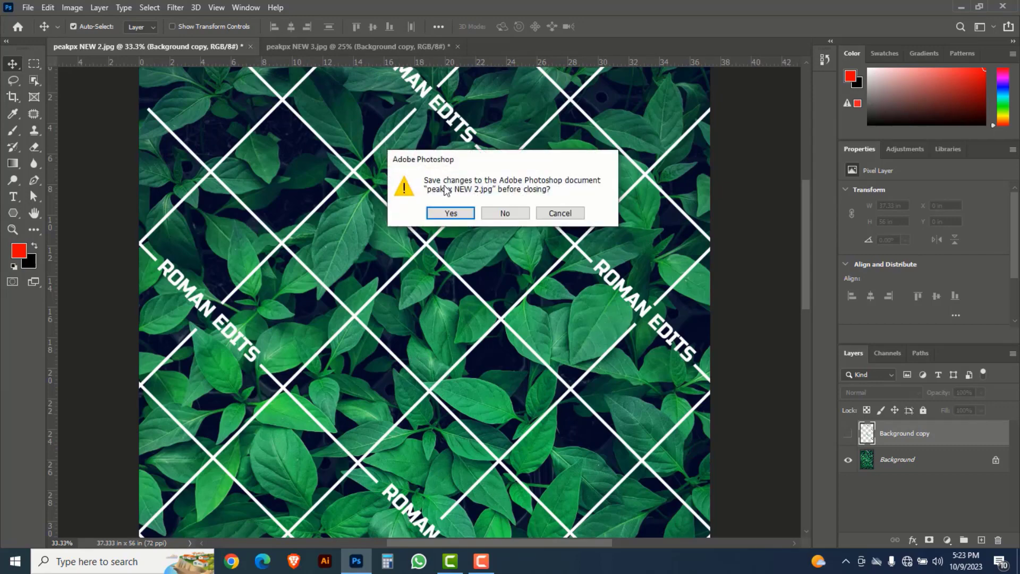
pyautogui.click(481, 216)
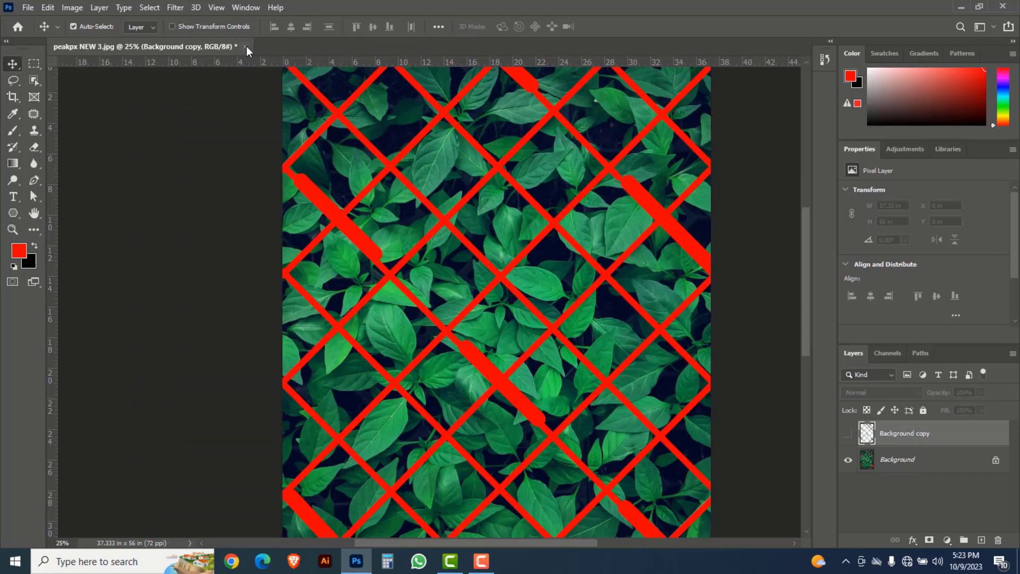
pyautogui.click(246, 47)
pyautogui.click(503, 213)
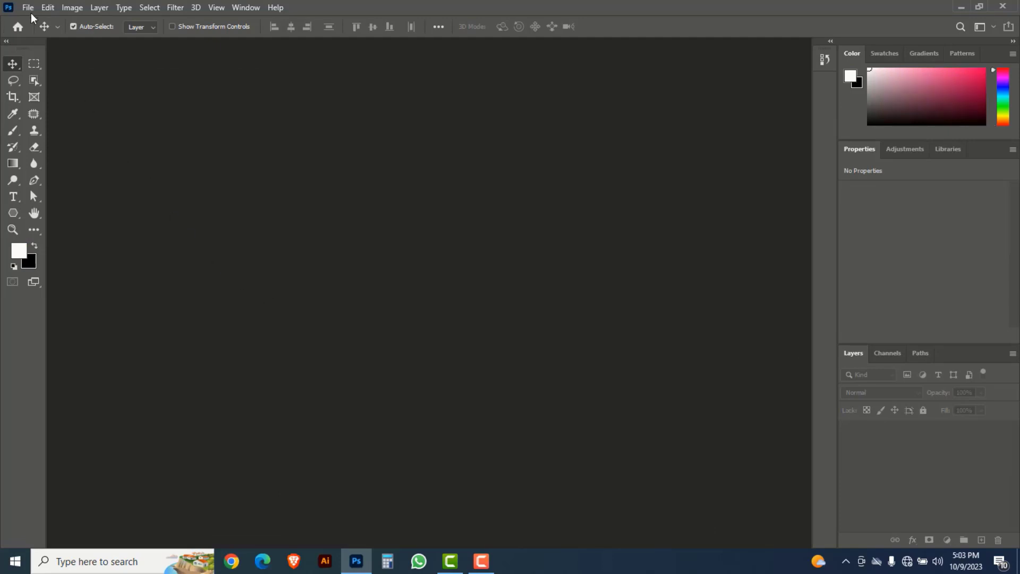
# Open both images, peakpx NEW 2 and peakpx NEW 3, from the watermark remove folder.
pyautogui.click(28, 8)
pyautogui.click(43, 37)
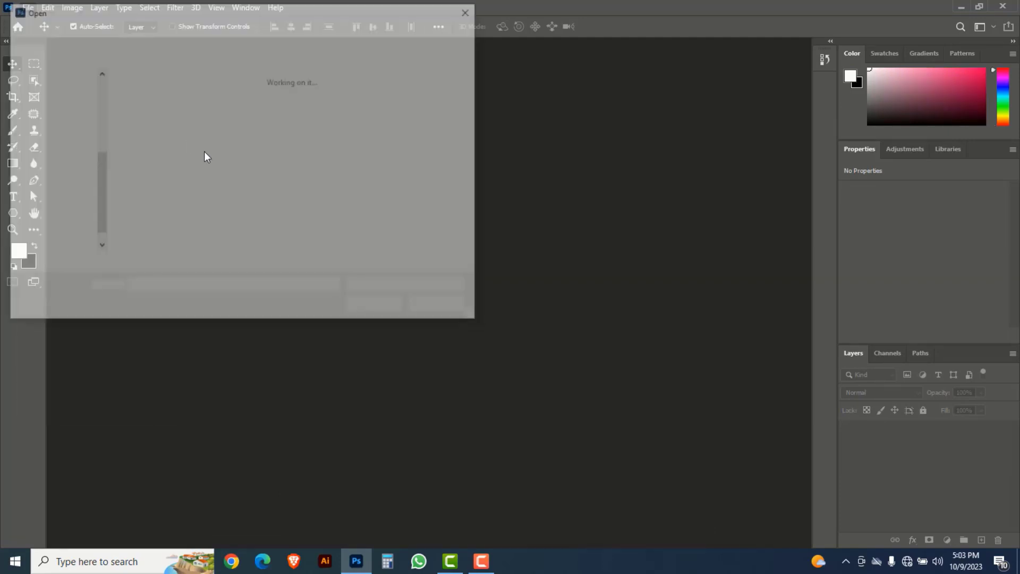
pyautogui.moveTo(289, 187); pyautogui.dragTo(149, 112)
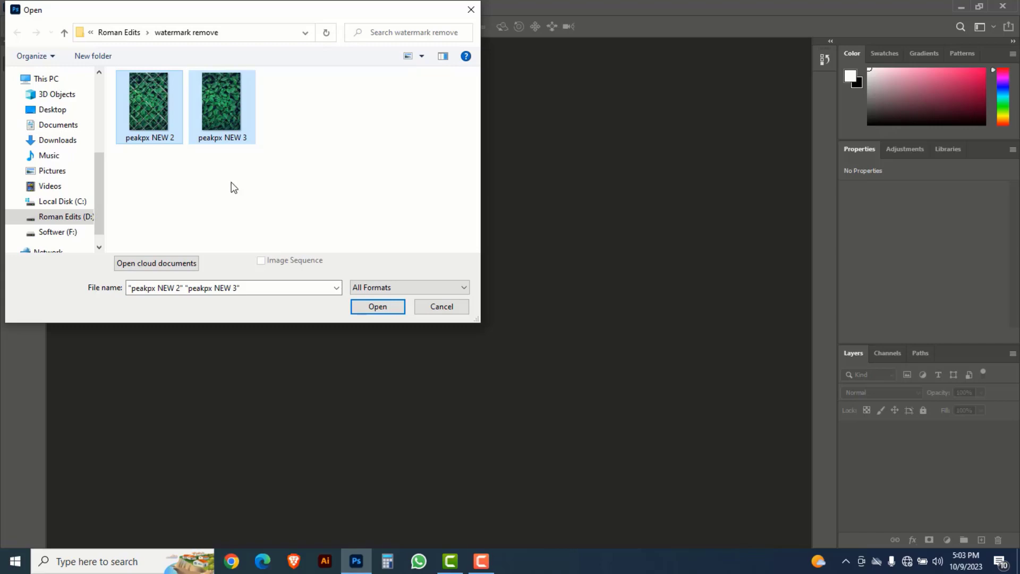
pyautogui.click(375, 308)
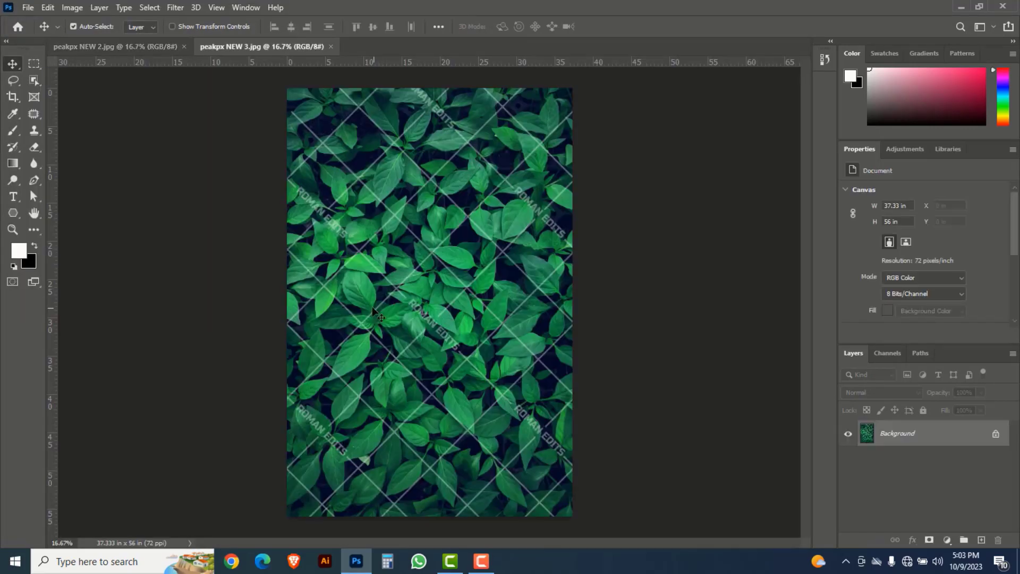
# Examine the watermark grid and lettering up close in peakpx NEW 2.jpg and peakpx NEW 3.jpg.
pyautogui.click(147, 49)
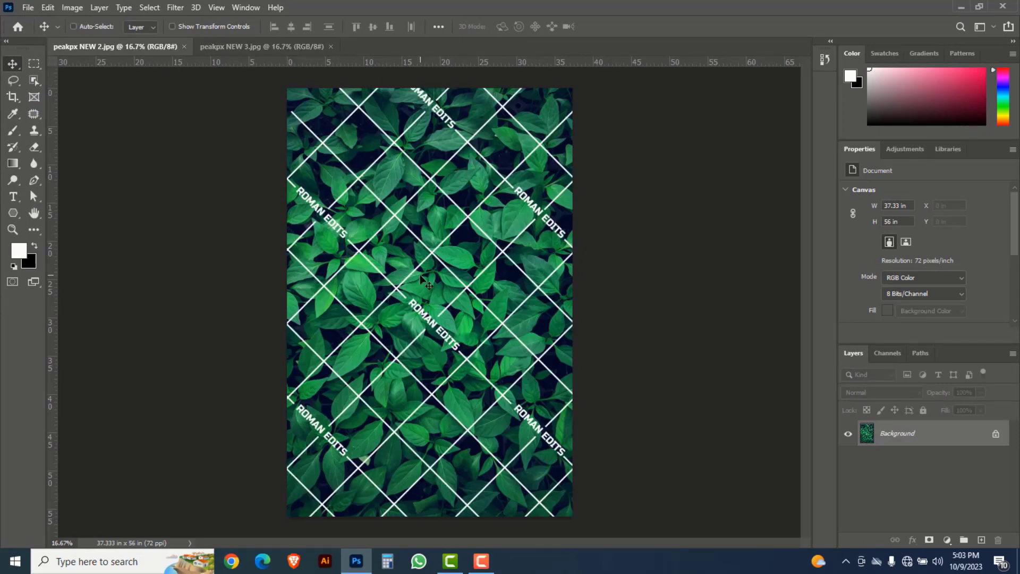
pyautogui.scroll(2, 423, 280)
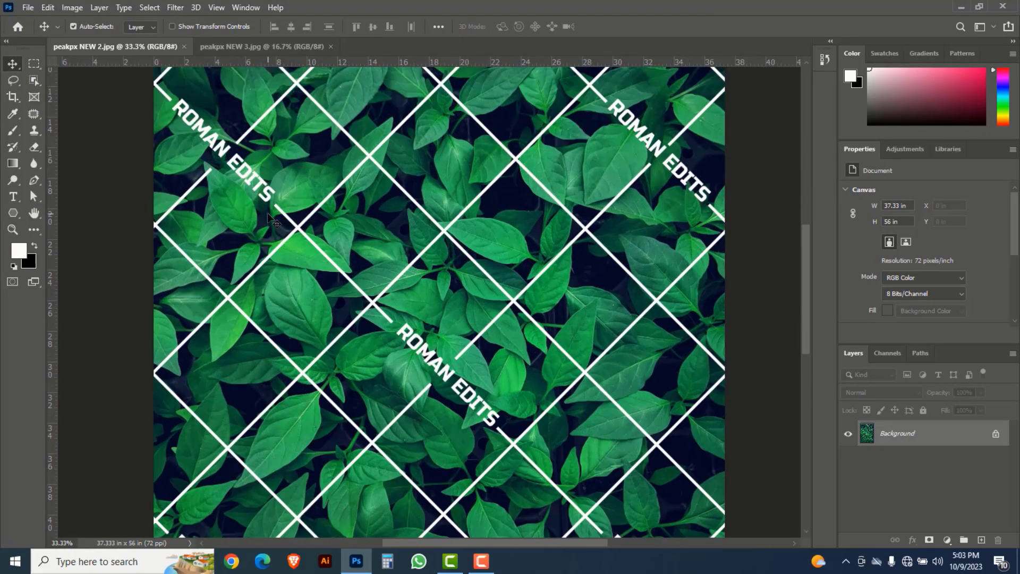
pyautogui.click(241, 47)
pyautogui.scroll(2, 403, 230)
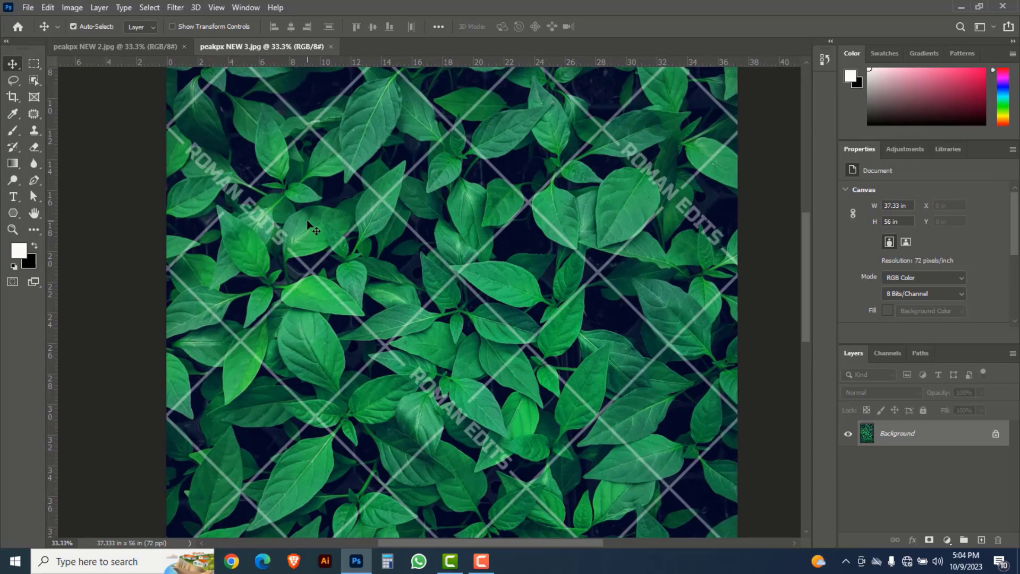
# Select the white watermark in peakpx NEW 2.jpg with Color Range, sampling a white line and setting Fuzziness to 82.
pyautogui.click(135, 50)
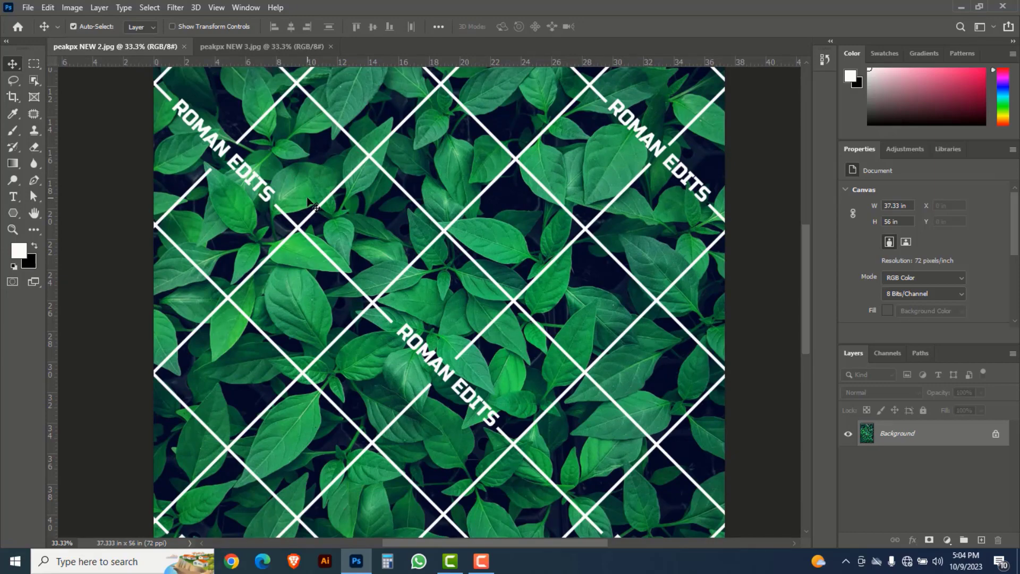
pyautogui.press('ctrl')
pyautogui.keyDown('ctrl'); pyautogui.click(286, 182); pyautogui.keyUp('ctrl')
pyautogui.moveTo(264, 174); pyautogui.dragTo(302, 267)
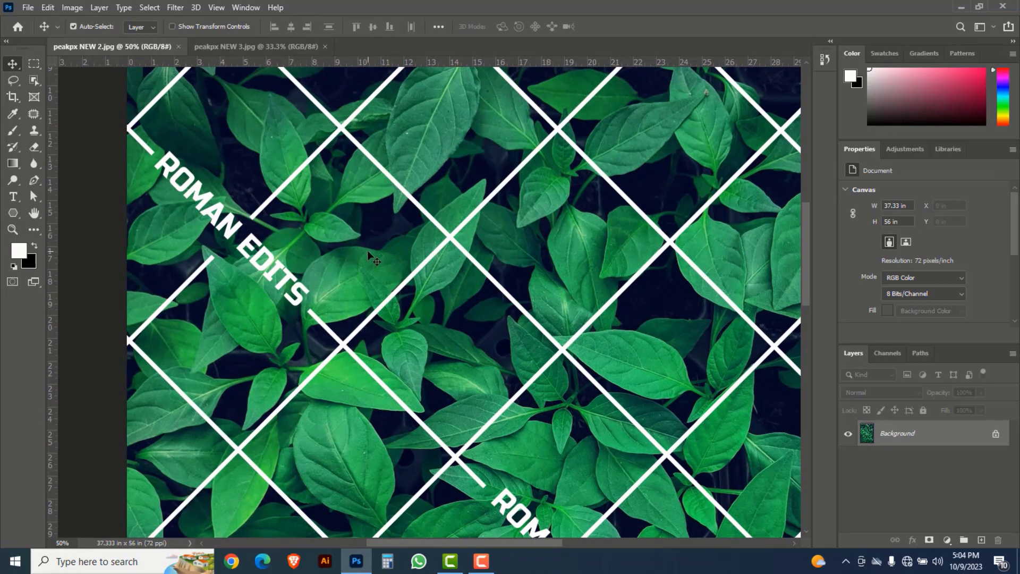
pyautogui.click(150, 8)
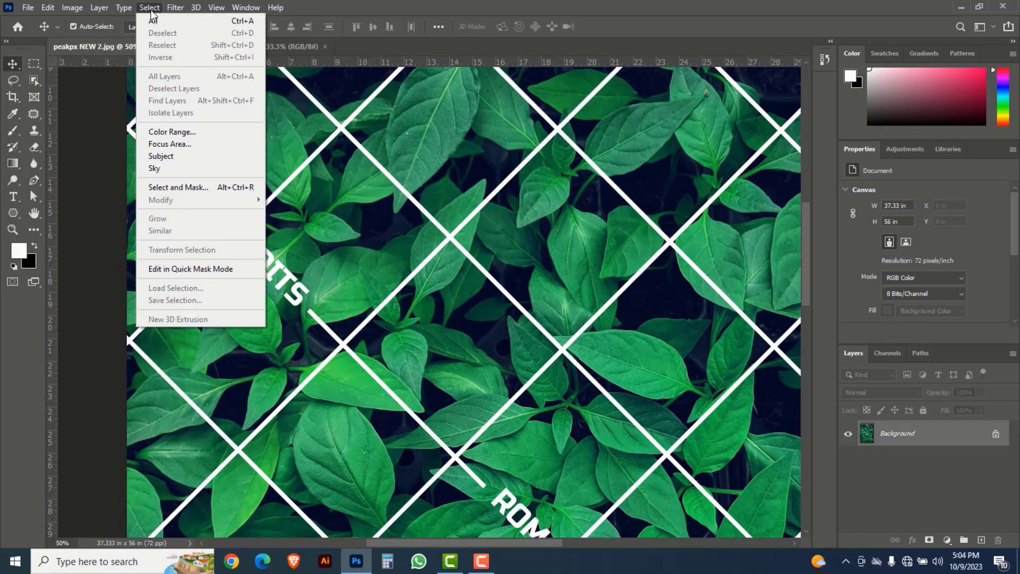
pyautogui.click(175, 131)
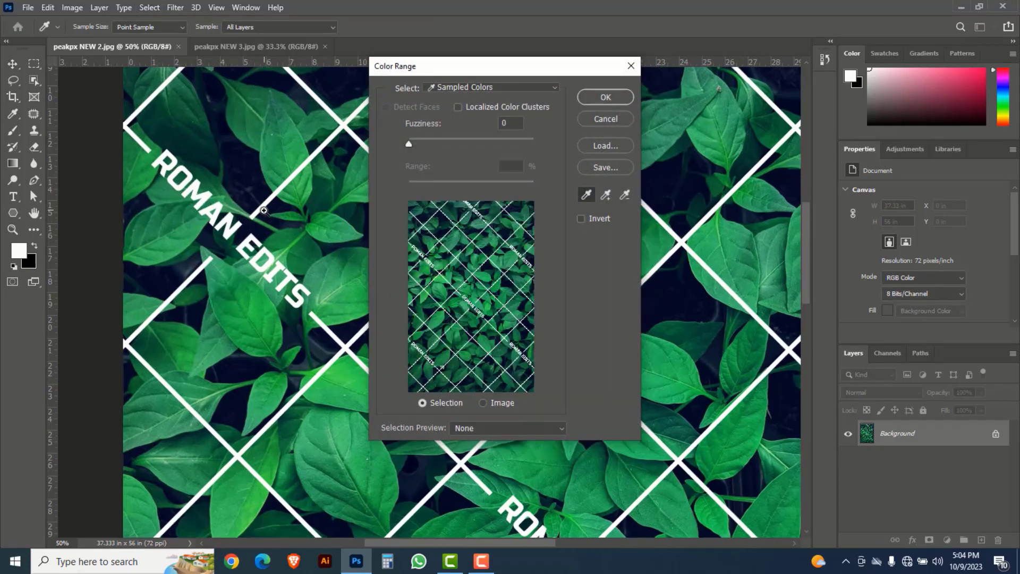
pyautogui.hotkey('ctrl', '+')
pyautogui.hotkey('ctrl', '+')
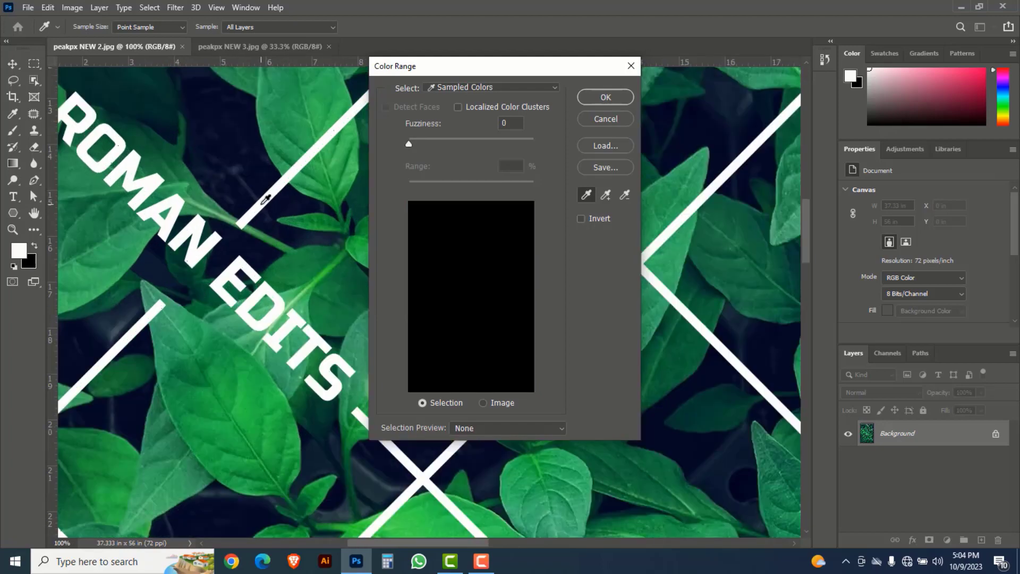
pyautogui.click(265, 199)
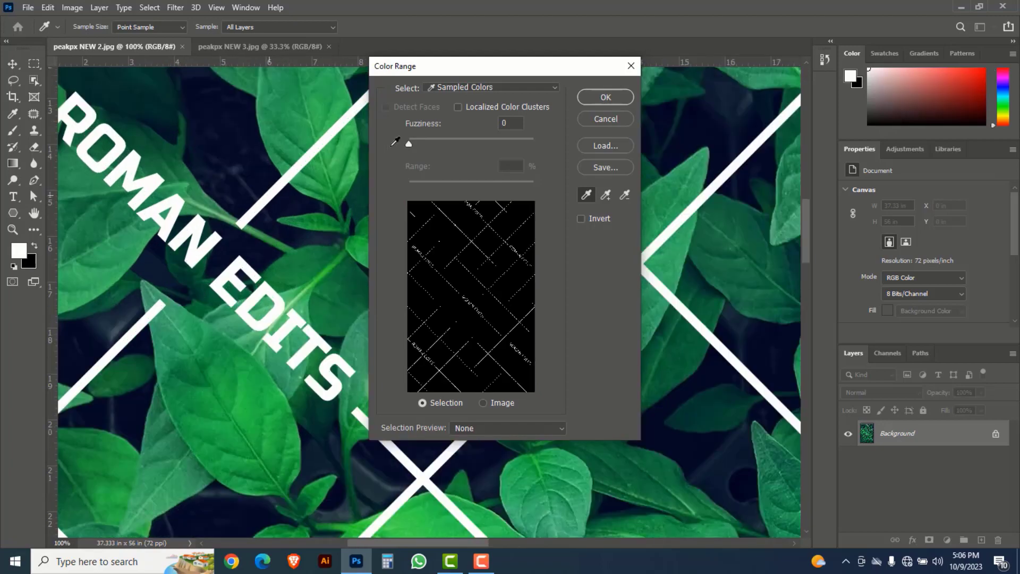
pyautogui.moveTo(408, 143); pyautogui.dragTo(460, 145)
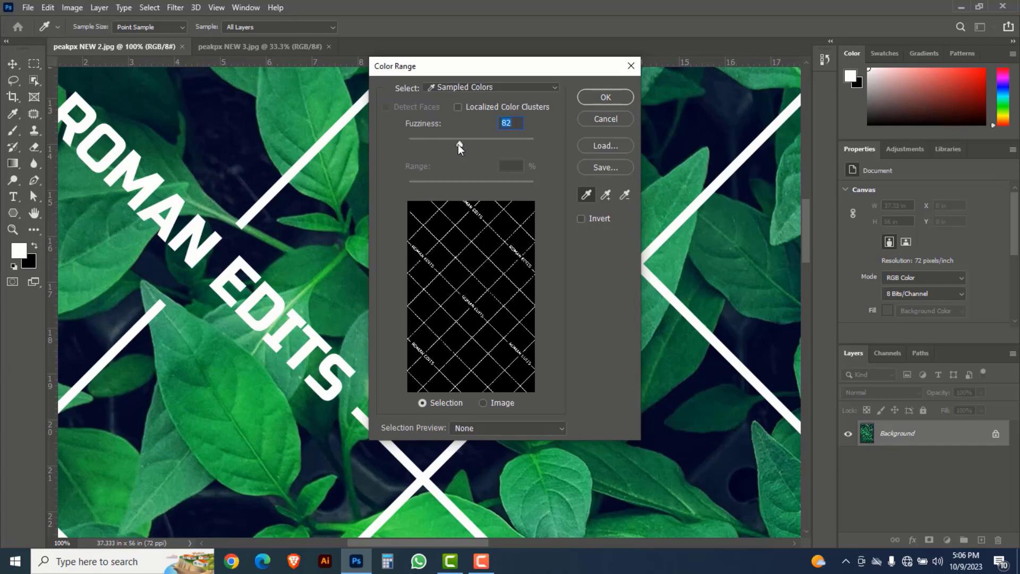
pyautogui.click(609, 100)
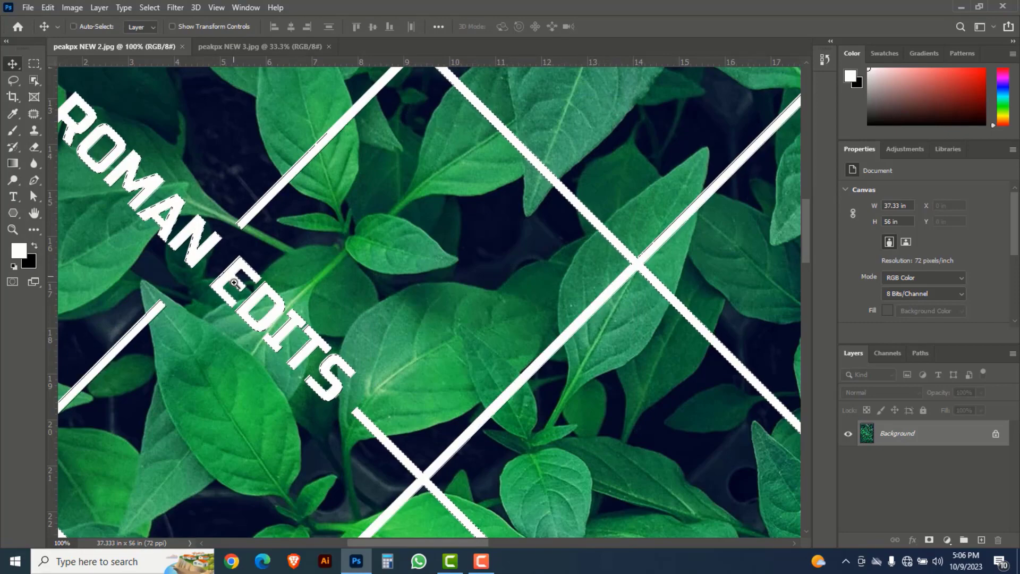
# Expand the watermark selection by 3 pixels so it extends past the edges of the letters and lines.
pyautogui.scroll(2, 227, 284)
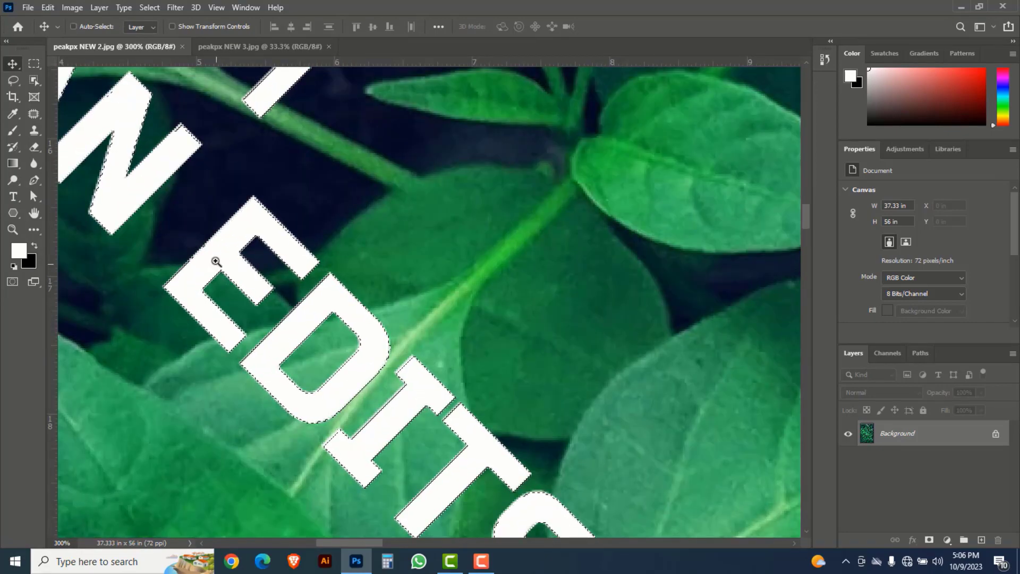
pyautogui.scroll(2, 215, 254)
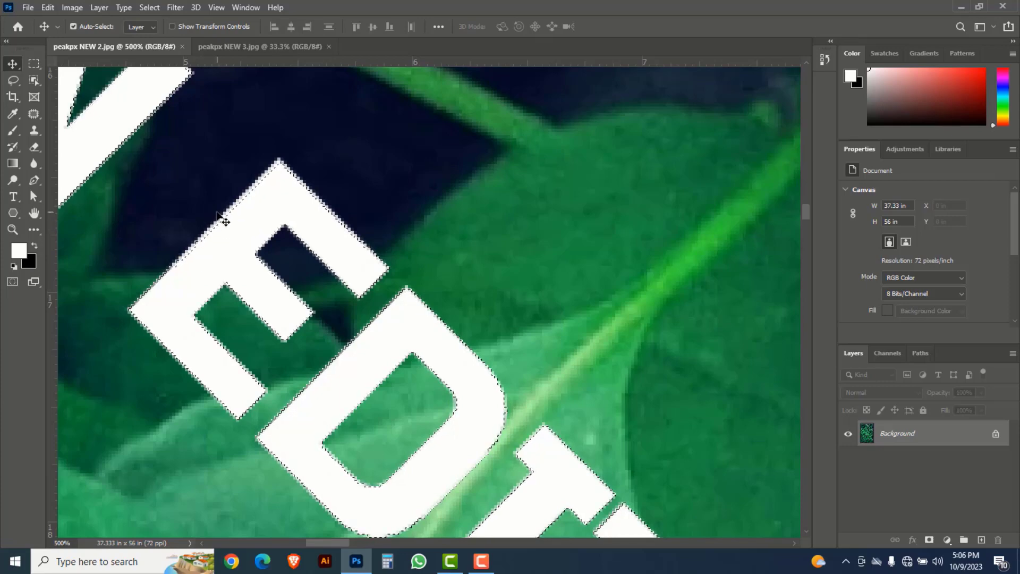
pyautogui.click(148, 9)
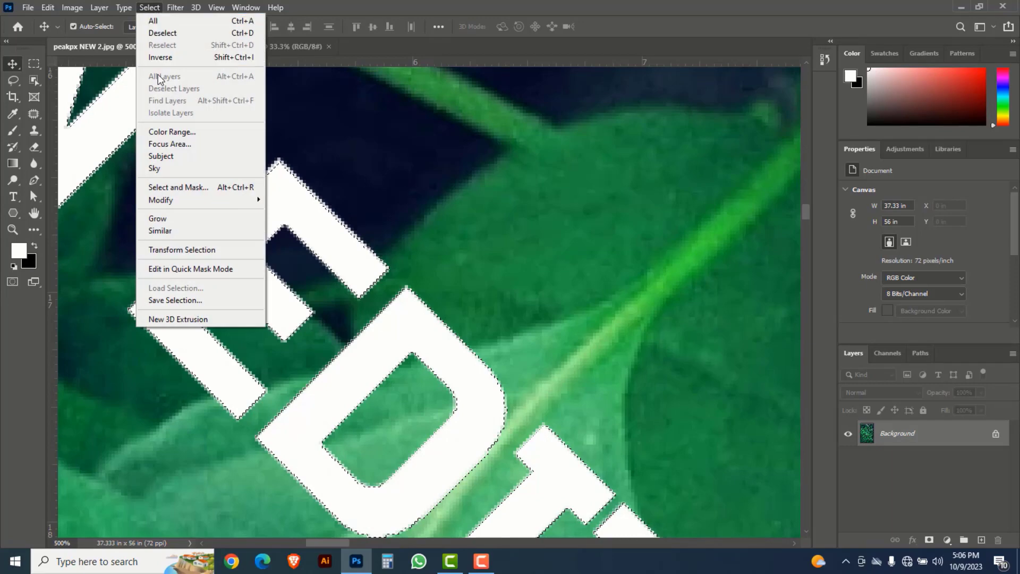
pyautogui.moveTo(163, 204)
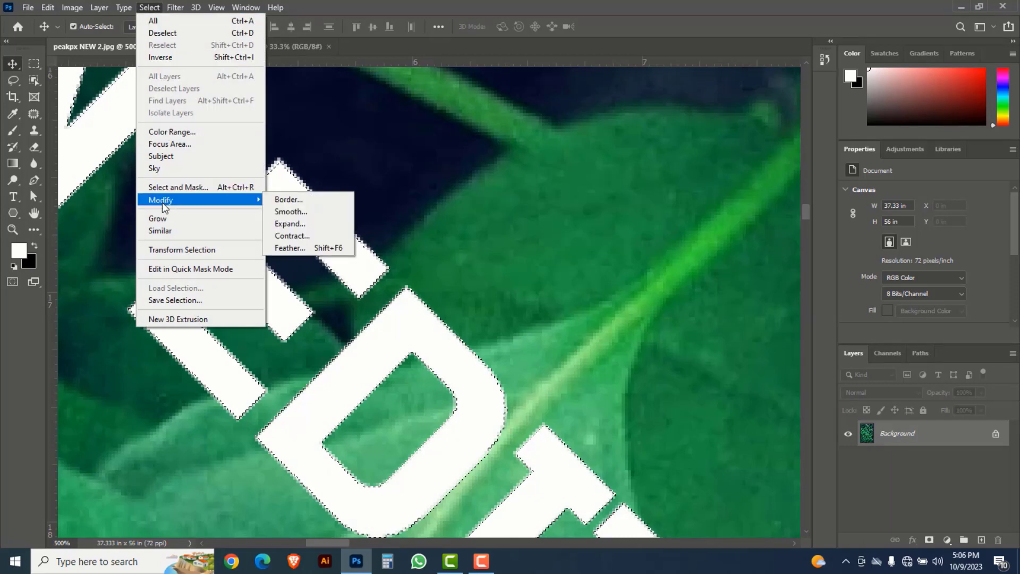
pyautogui.click(293, 223)
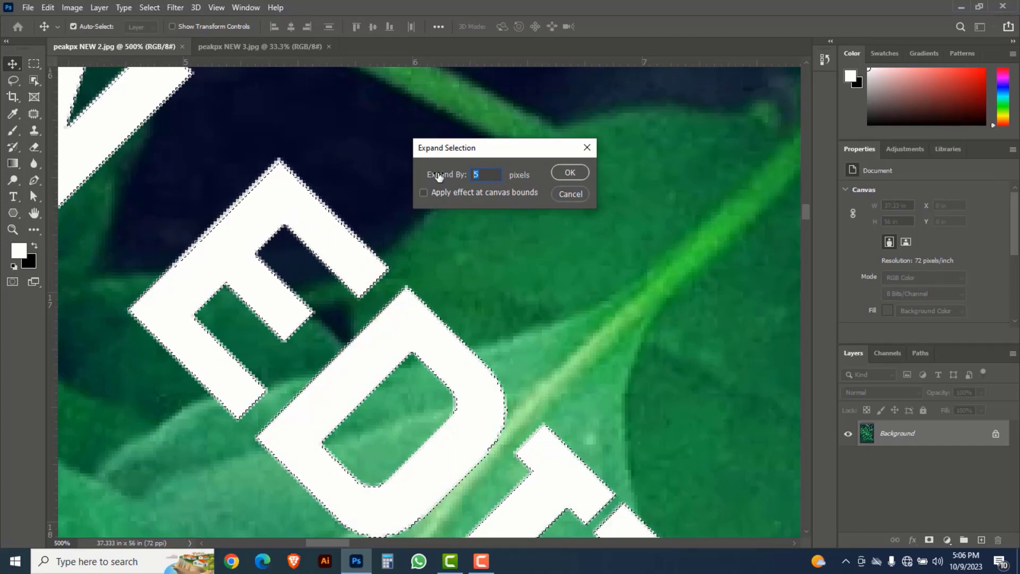
pyautogui.write('3')
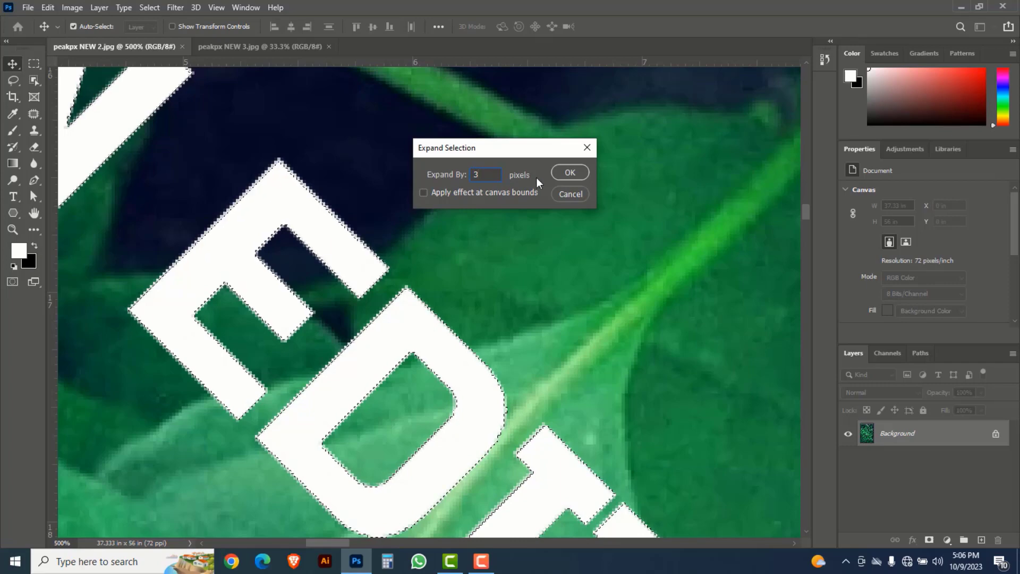
pyautogui.click(579, 173)
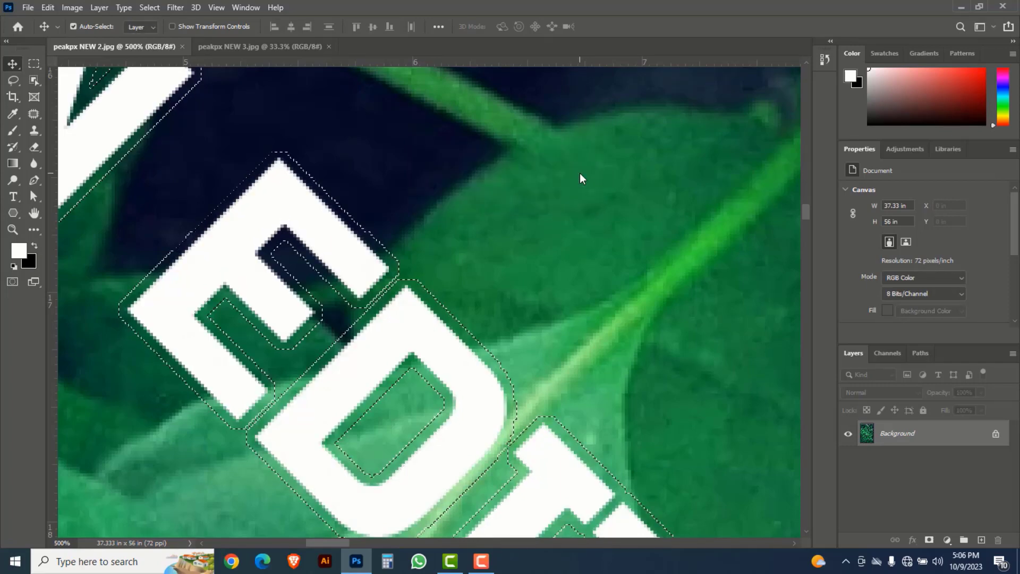
# Replace the selected watermark using Content-Aware Fill with Auto sampling, outputting the result to a new layer.
pyautogui.hotkey('ctrl', '-')
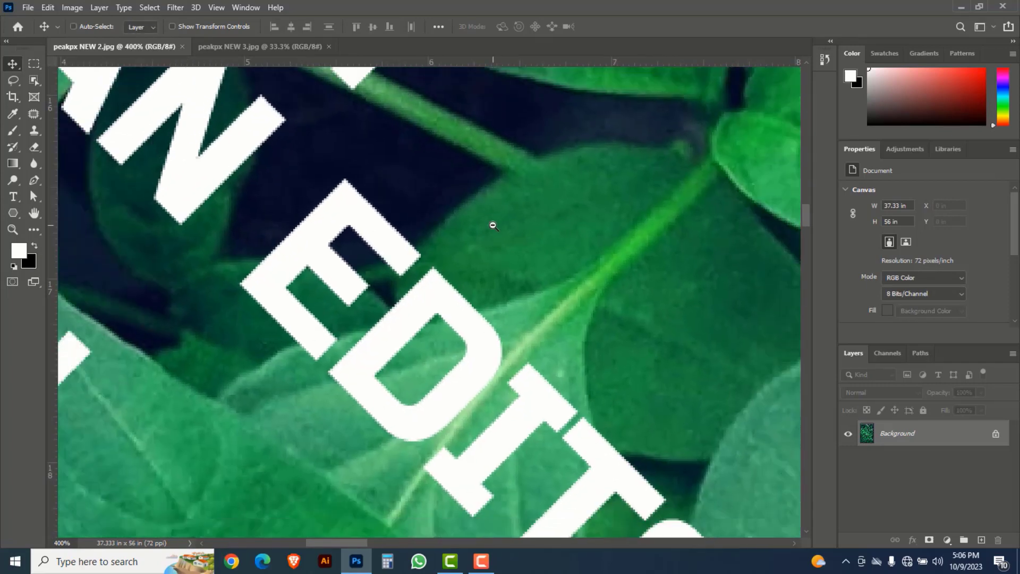
pyautogui.keyDown('ctrl'); pyautogui.keyDown('alt'); pyautogui.click(493, 225); pyautogui.keyUp('alt'); pyautogui.keyUp('ctrl')
pyautogui.keyDown('ctrl'); pyautogui.keyDown('alt'); pyautogui.click(493, 226); pyautogui.keyUp('alt'); pyautogui.keyUp('ctrl')
pyautogui.keyDown('ctrl'); pyautogui.keyDown('alt'); pyautogui.click(493, 225); pyautogui.keyUp('alt'); pyautogui.keyUp('ctrl')
pyautogui.keyDown('ctrl'); pyautogui.keyDown('alt'); pyautogui.click(493, 225); pyautogui.keyUp('alt'); pyautogui.keyUp('ctrl')
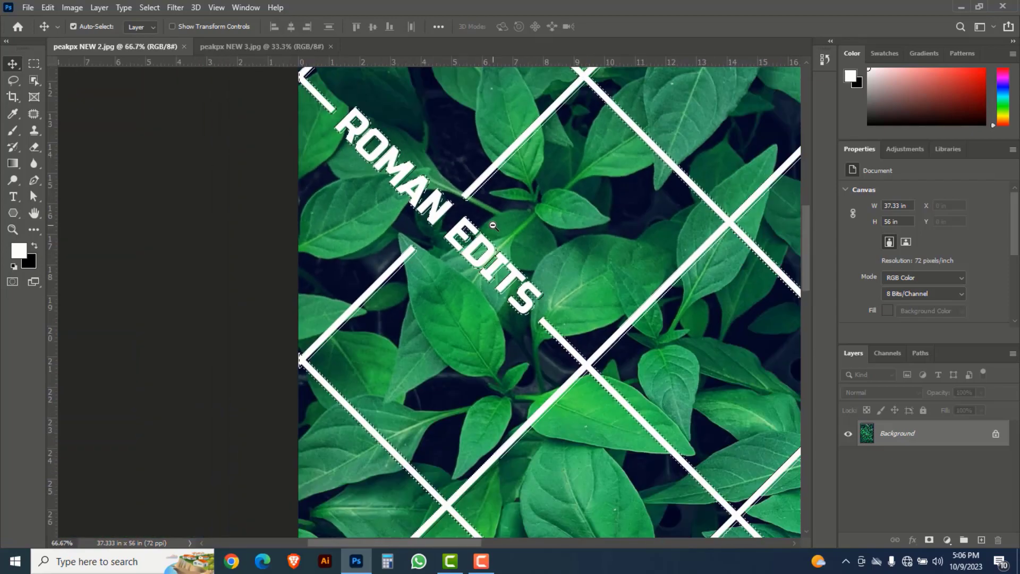
pyautogui.moveTo(581, 239); pyautogui.dragTo(448, 250)
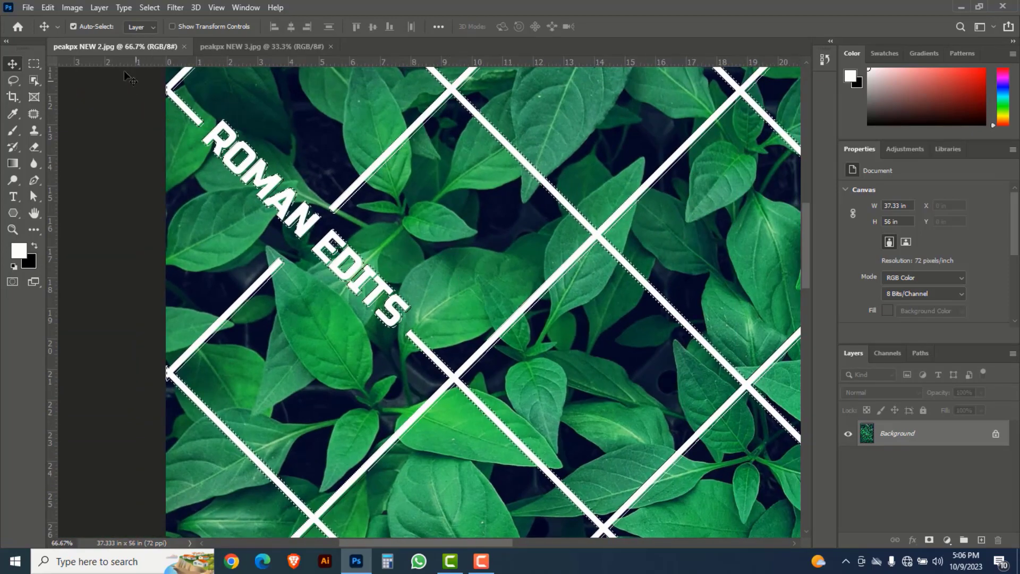
pyautogui.click(49, 8)
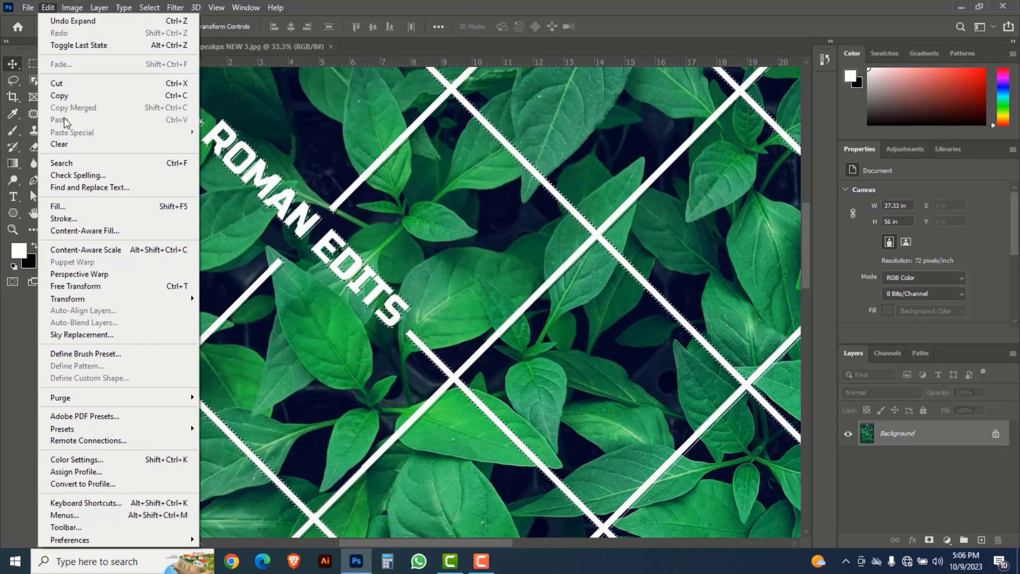
pyautogui.click(117, 232)
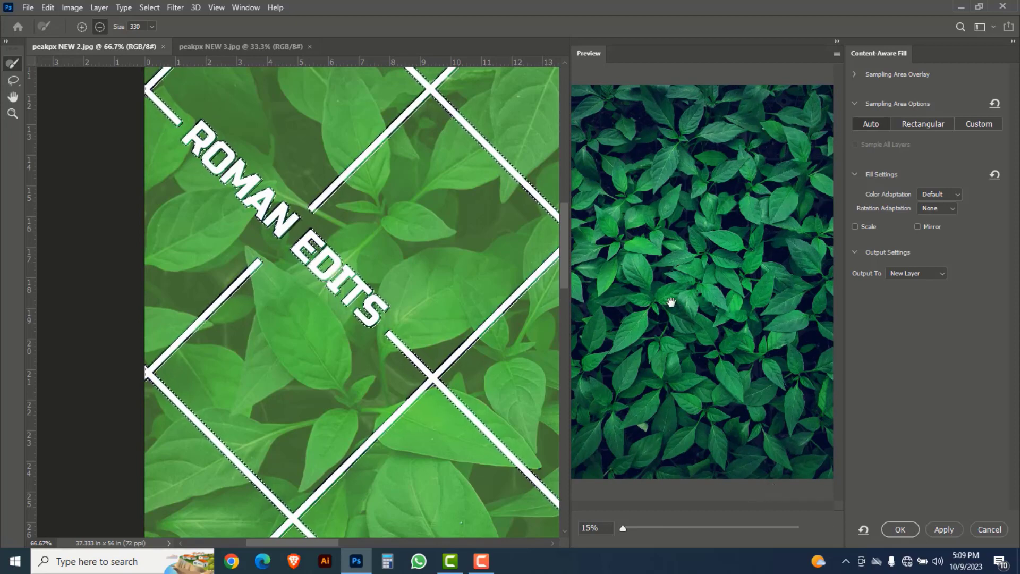
pyautogui.click(900, 529)
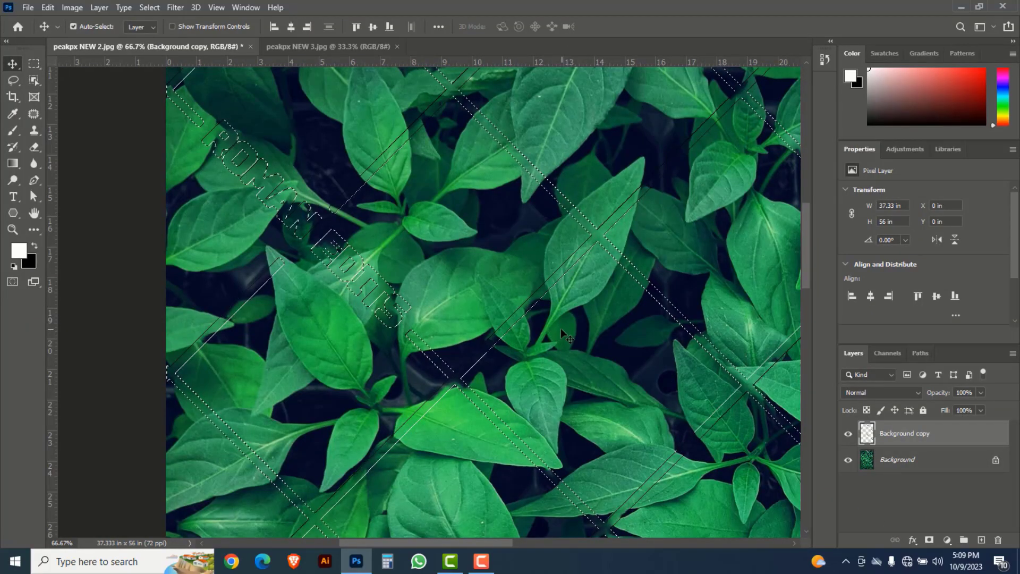
# Clear the selection and examine up close the filled areas where the grid lines and lettering were.
pyautogui.click(155, 8)
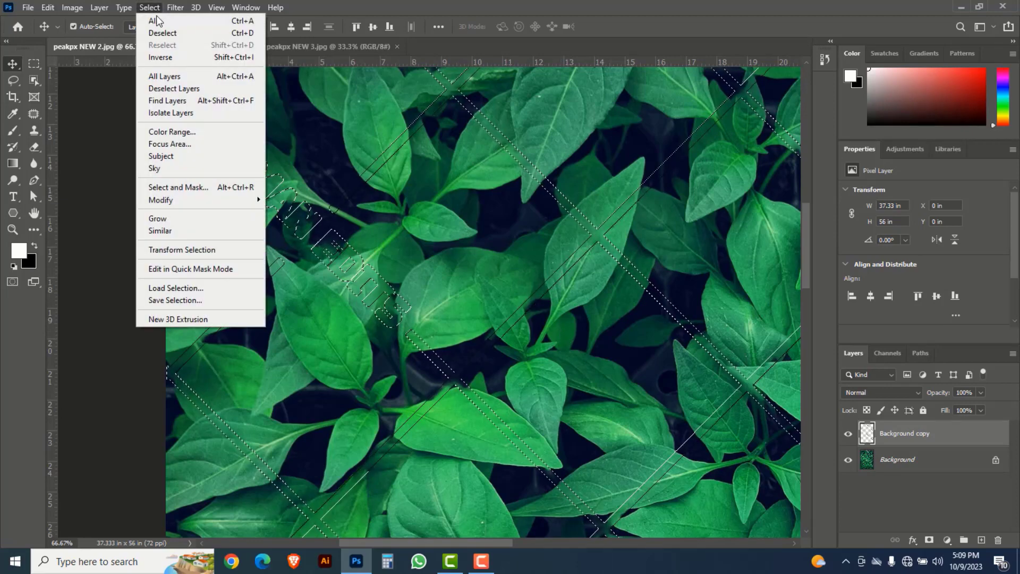
pyautogui.click(238, 35)
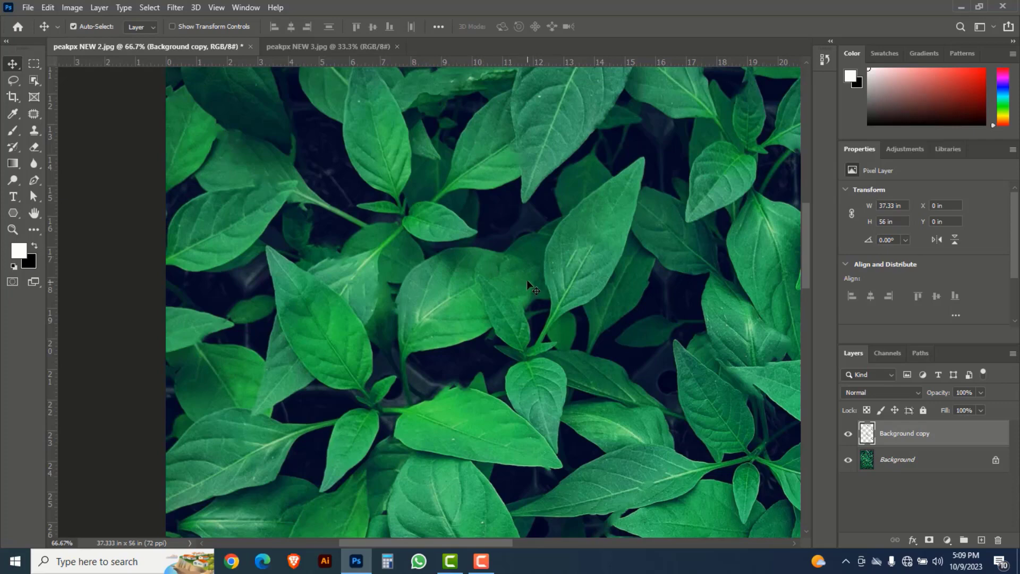
pyautogui.hotkey('ctrl', '+')
pyautogui.moveTo(437, 329); pyautogui.dragTo(448, 493)
pyautogui.moveTo(525, 298); pyautogui.dragTo(367, 429)
pyautogui.moveTo(564, 377); pyautogui.dragTo(457, 421)
pyautogui.moveTo(490, 485); pyautogui.dragTo(446, 386)
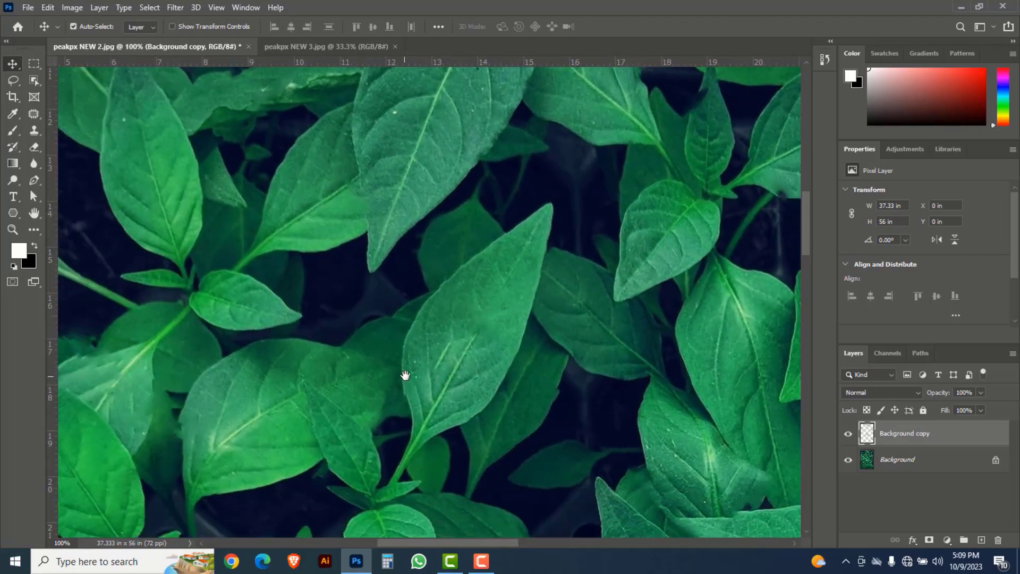
pyautogui.press('ctrl')
pyautogui.keyDown('alt'); pyautogui.click(430, 363); pyautogui.keyUp('alt')
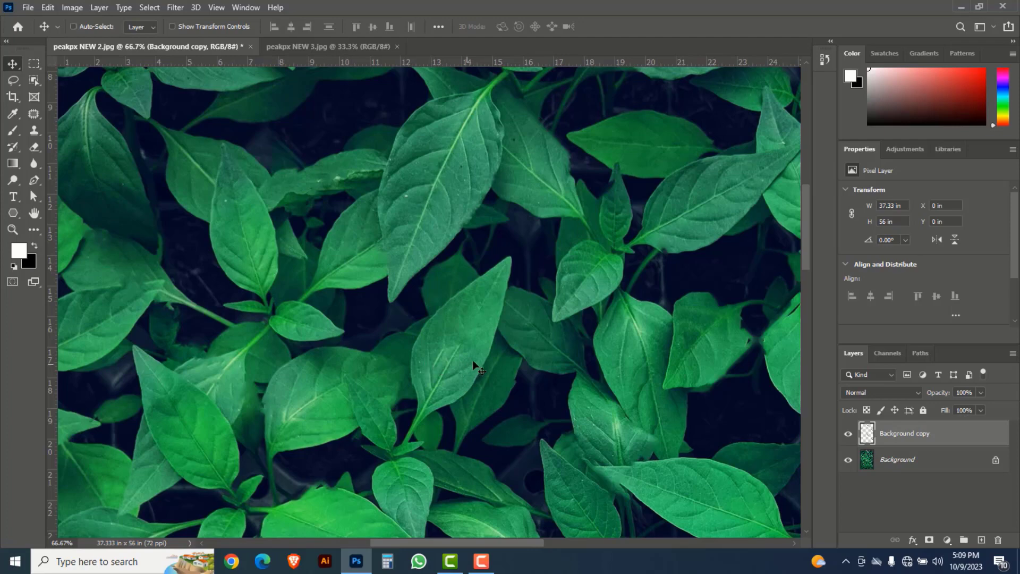
# Undo the deselection, the Content-Aware Fill and the selection expansion, going back to the unexpanded Color Range selection.
pyautogui.hotkey('ctrl', 'z')
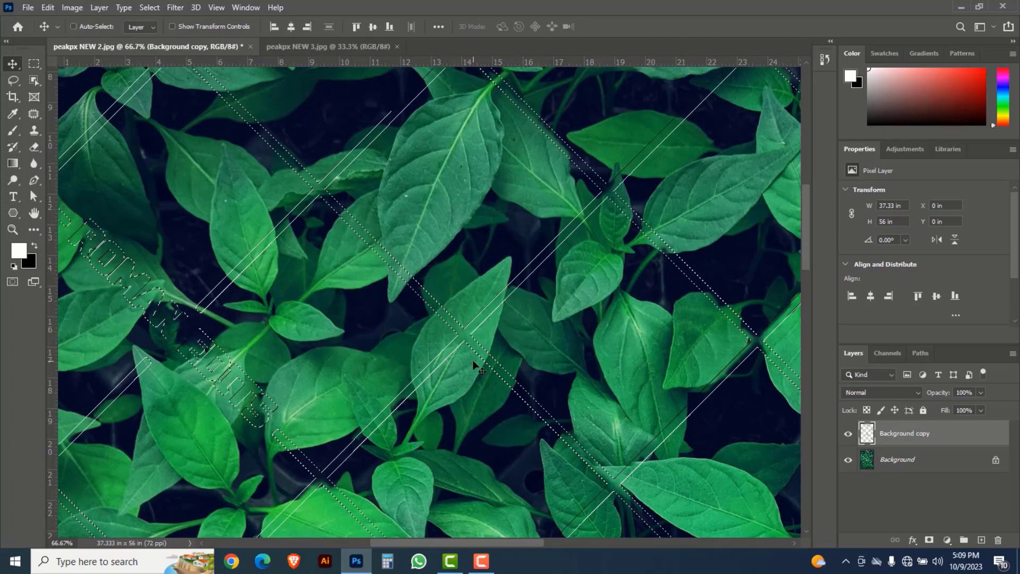
pyautogui.hotkey('ctrl', 'z')
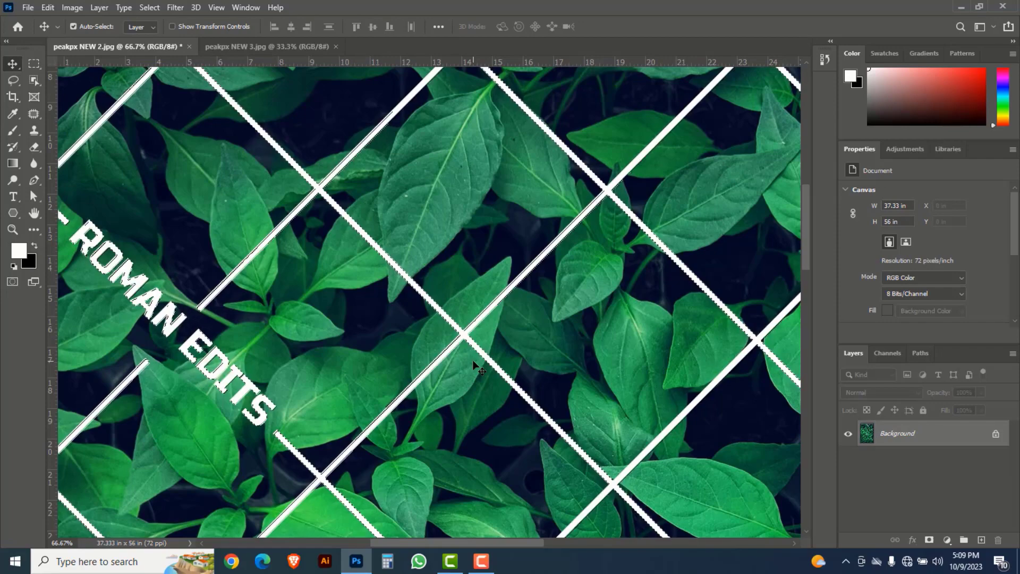
pyautogui.keyDown('ctrl'); pyautogui.click(462, 326); pyautogui.keyUp('ctrl')
pyautogui.keyDown('ctrl'); pyautogui.click(446, 321); pyautogui.keyUp('ctrl')
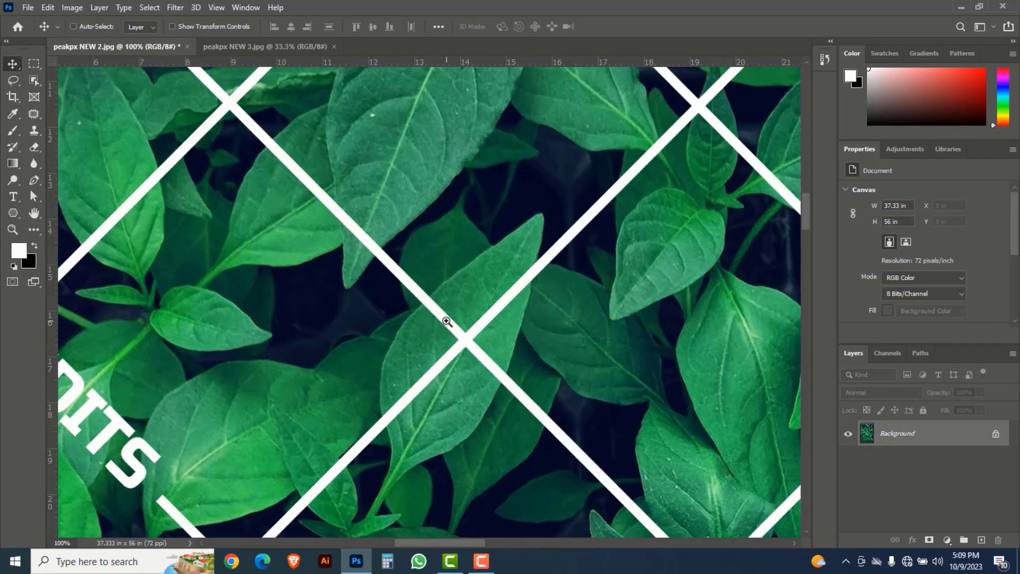
pyautogui.keyDown('ctrl'); pyautogui.click(446, 320); pyautogui.keyUp('ctrl')
pyautogui.keyDown('ctrl'); pyautogui.click(447, 321); pyautogui.keyUp('ctrl')
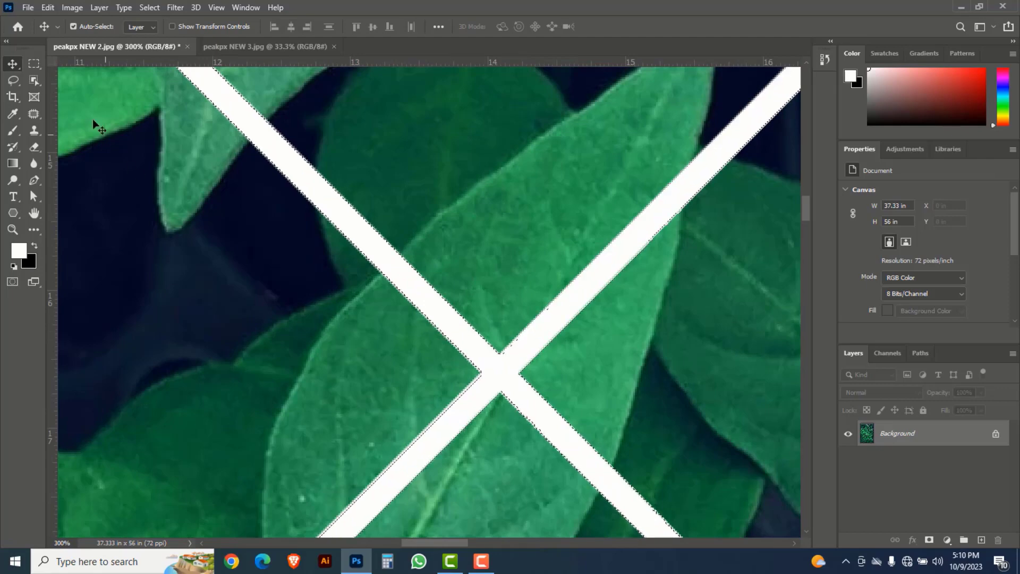
# Fill the unexpanded watermark selection using Content-Aware Fill with Auto sampling and sampling brush size 80, outputting to a new layer.
pyautogui.click(47, 8)
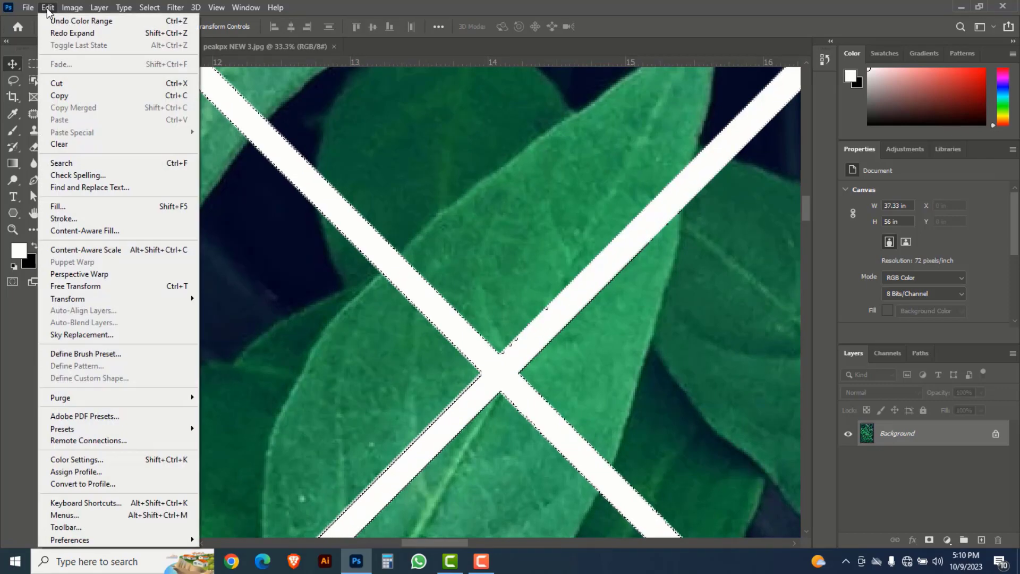
pyautogui.click(72, 232)
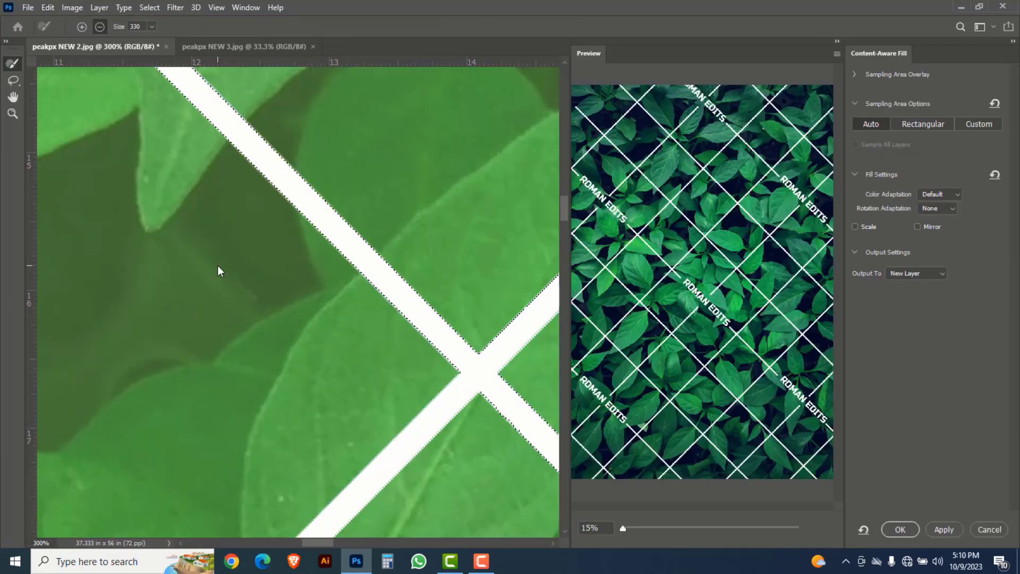
pyautogui.press('[')
pyautogui.press('[')
pyautogui.press('[')
pyautogui.press('[')
pyautogui.press('[')
pyautogui.press('[')
pyautogui.press('[')
pyautogui.press('[')
pyautogui.press('[')
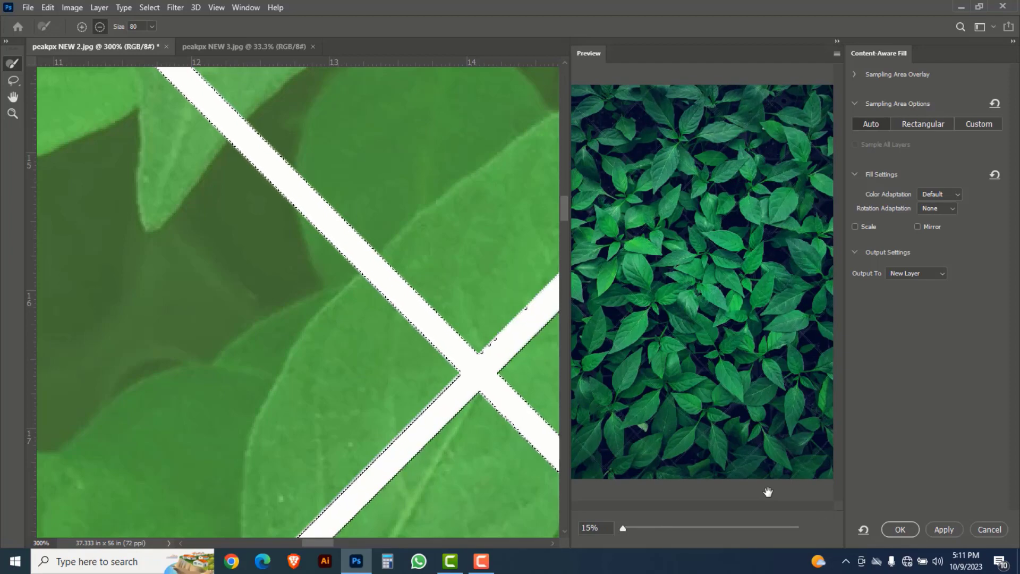
pyautogui.click(900, 529)
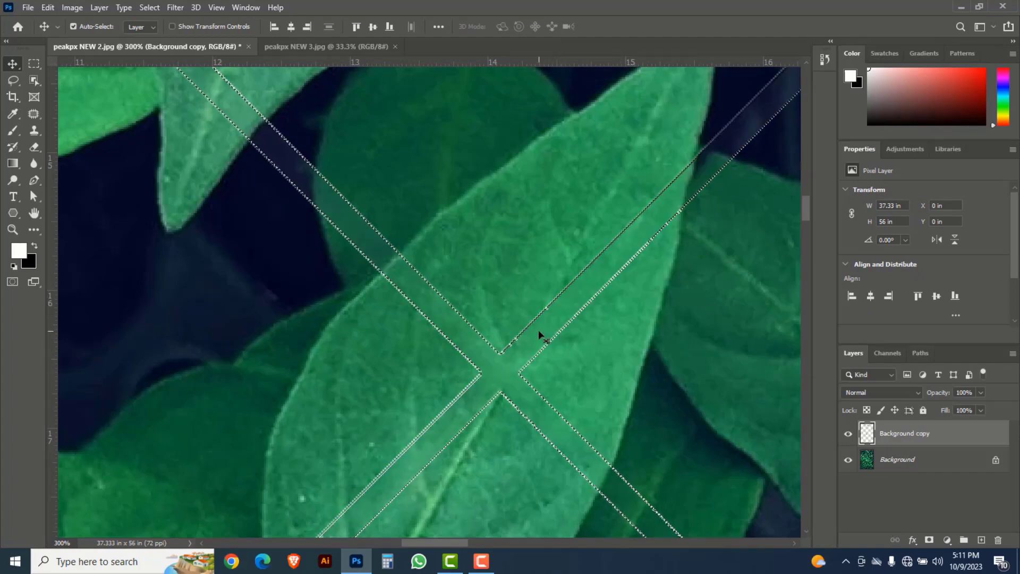
# Clear the selection and examine the edges of the filled grid lines and lettering across peakpx NEW 2.jpg.
pyautogui.click(149, 7)
pyautogui.click(242, 34)
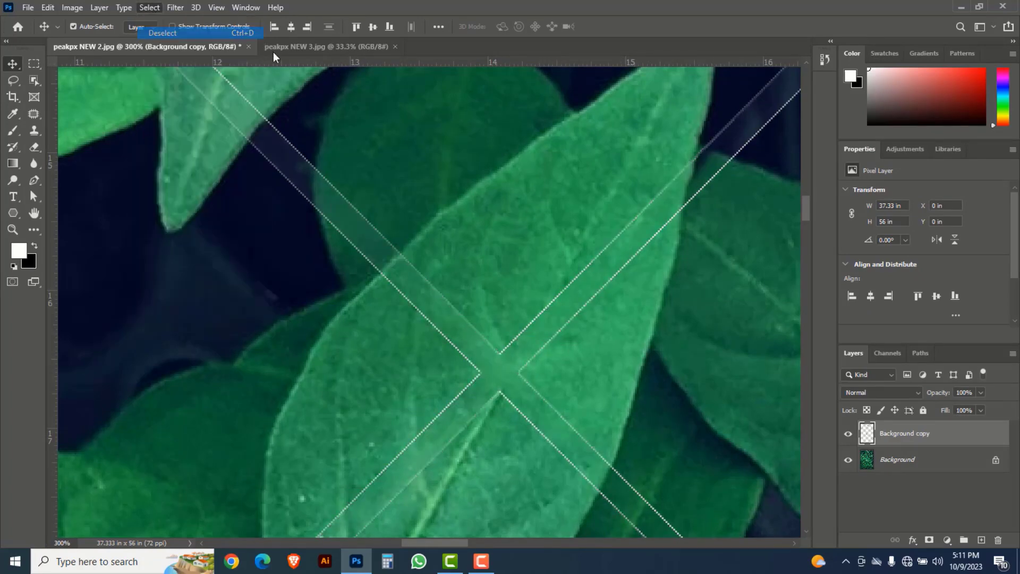
pyautogui.keyDown('ctrl'); pyautogui.keyDown('alt'); pyautogui.click(553, 329); pyautogui.keyUp('alt'); pyautogui.keyUp('ctrl')
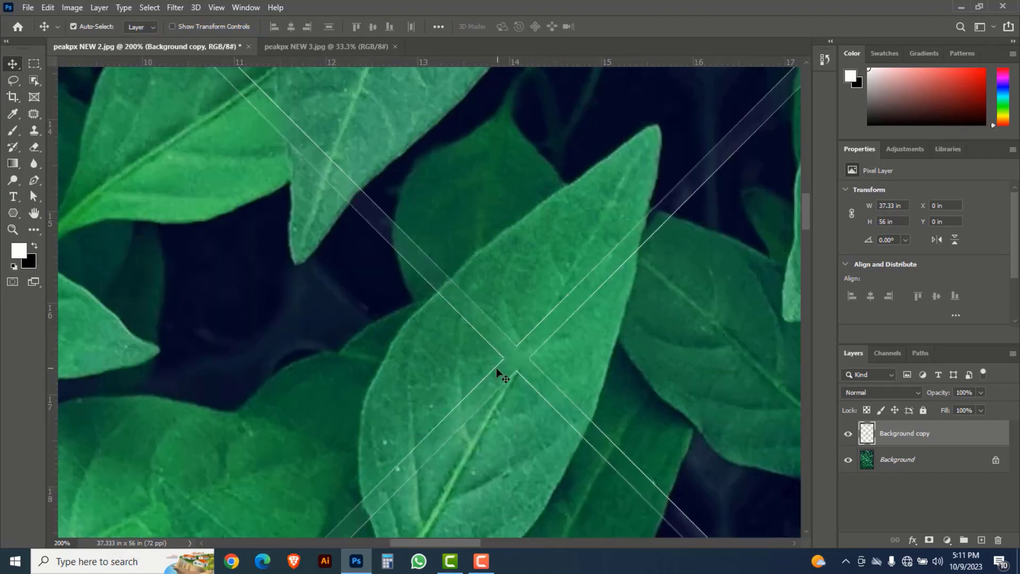
pyautogui.keyDown('ctrl'); pyautogui.keyDown('alt'); pyautogui.click(549, 278); pyautogui.keyUp('alt'); pyautogui.keyUp('ctrl')
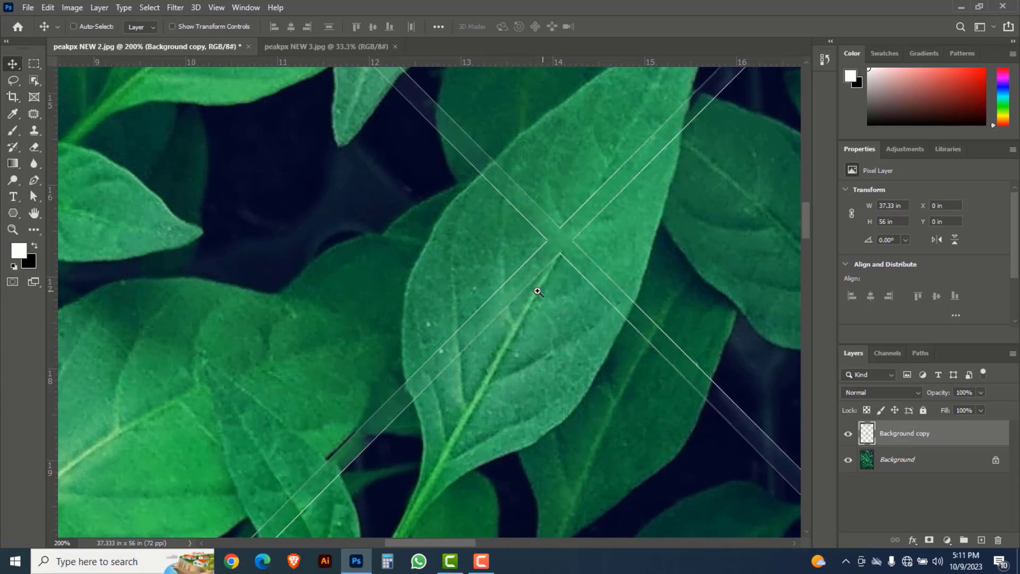
pyautogui.keyDown('ctrl'); pyautogui.keyDown('alt'); pyautogui.click(537, 298); pyautogui.keyUp('alt'); pyautogui.keyUp('ctrl')
pyautogui.moveTo(332, 295); pyautogui.dragTo(332, 345)
pyautogui.moveTo(402, 245); pyautogui.dragTo(361, 348)
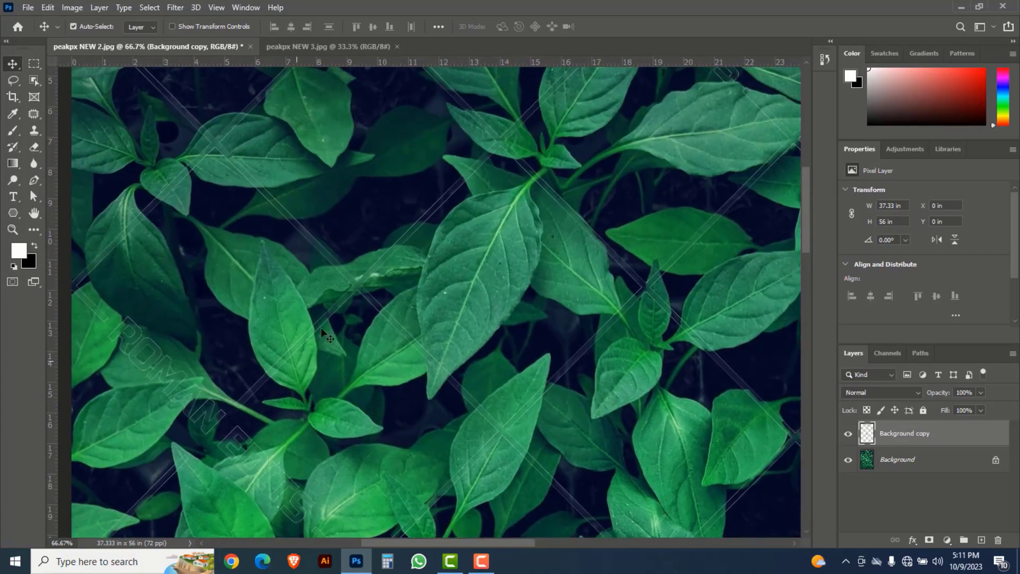
pyautogui.moveTo(562, 215); pyautogui.dragTo(487, 391)
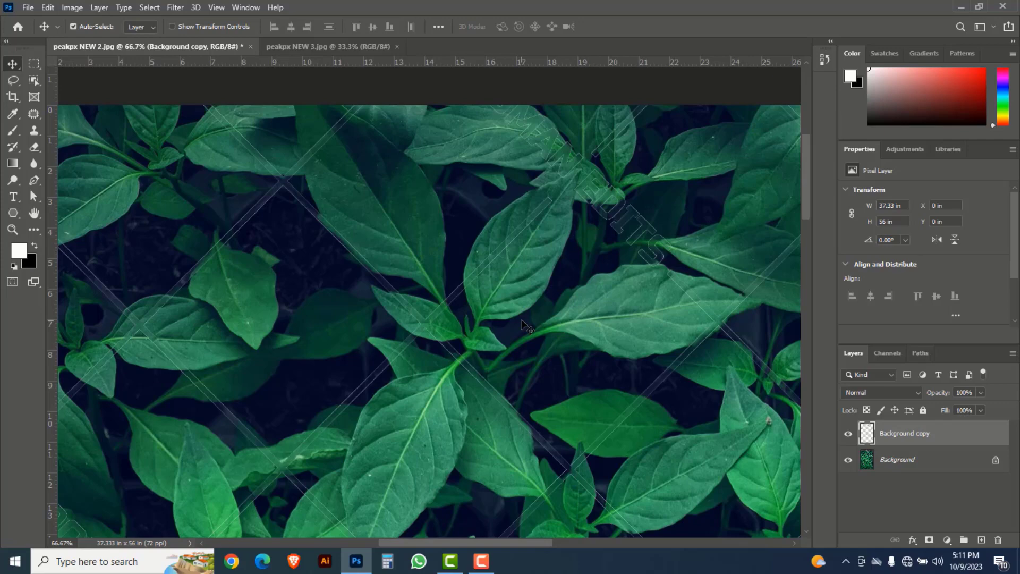
# Try to select the semi-transparent watermark in peakpx NEW 3.jpg with Color Range, sampling a grid line and setting Fuzziness to 42.
pyautogui.click(297, 47)
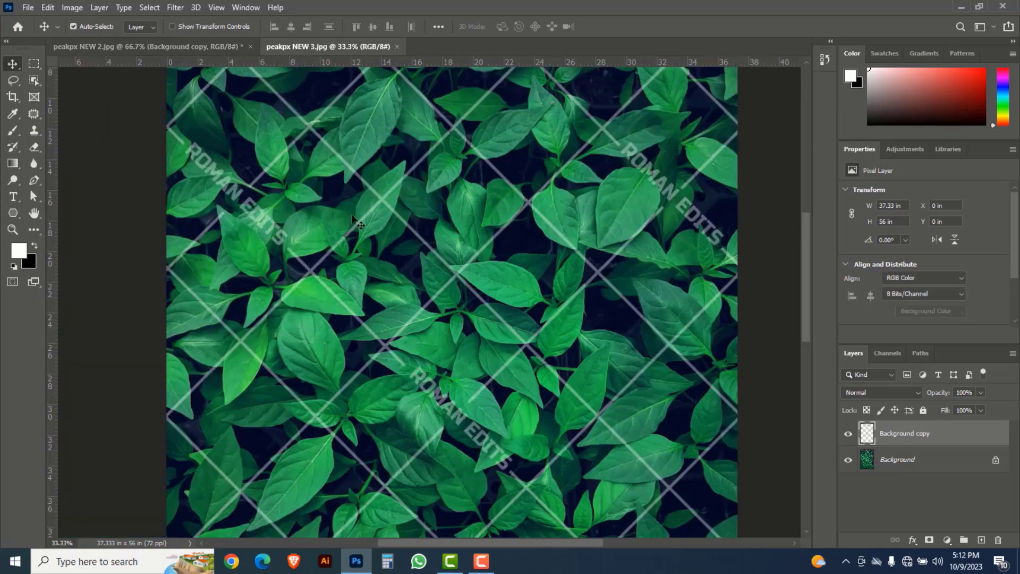
pyautogui.keyDown('ctrl'); pyautogui.click(384, 226); pyautogui.keyUp('ctrl')
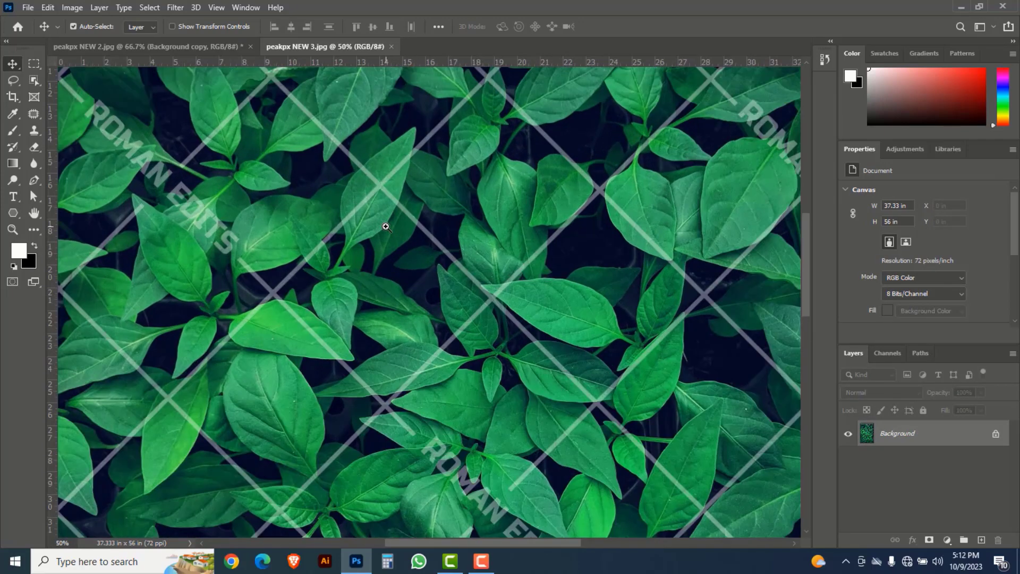
pyautogui.keyDown('ctrl'); pyautogui.click(386, 202); pyautogui.keyUp('ctrl')
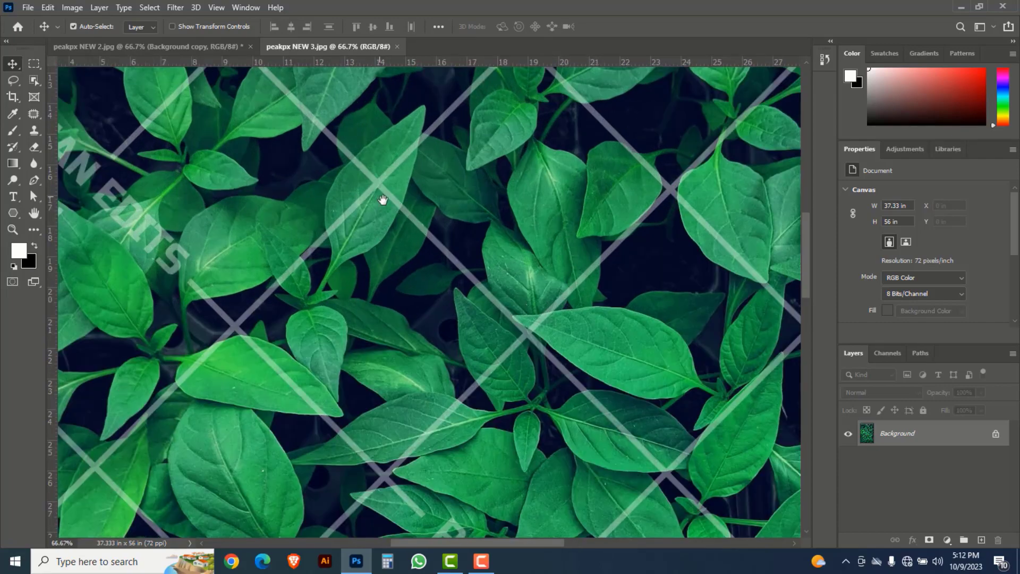
pyautogui.moveTo(383, 200); pyautogui.dragTo(442, 295)
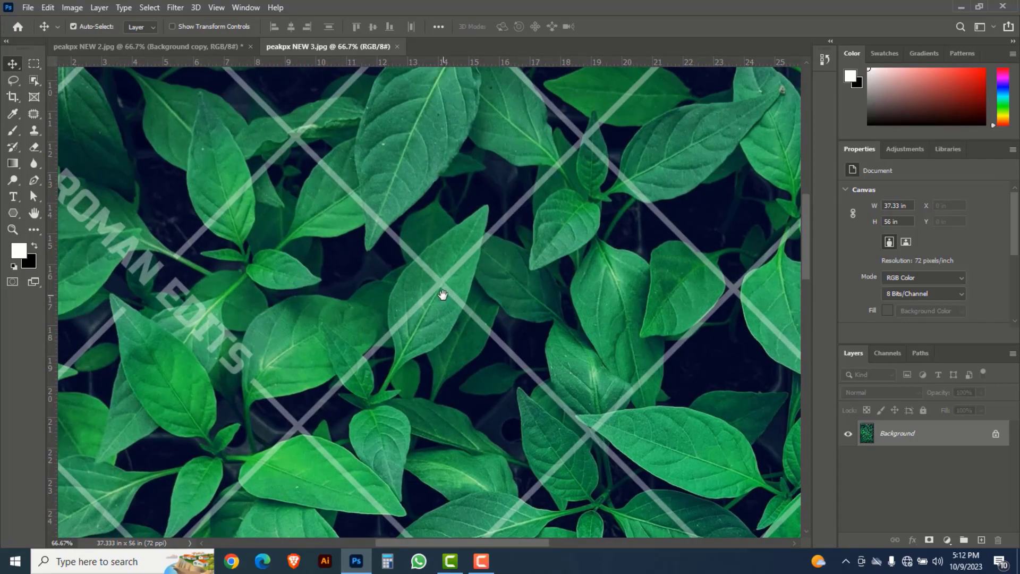
pyautogui.click(149, 7)
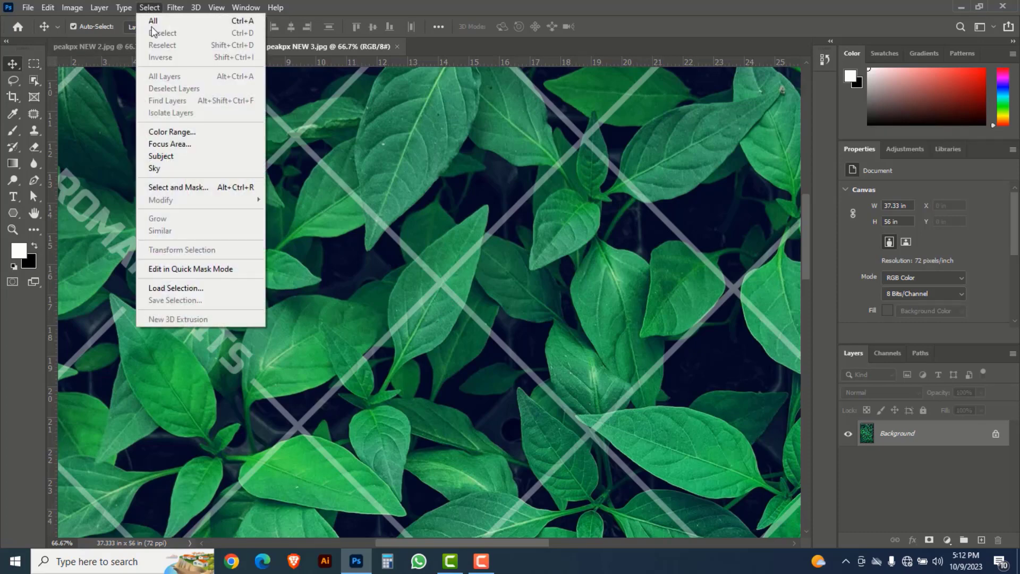
pyautogui.click(172, 132)
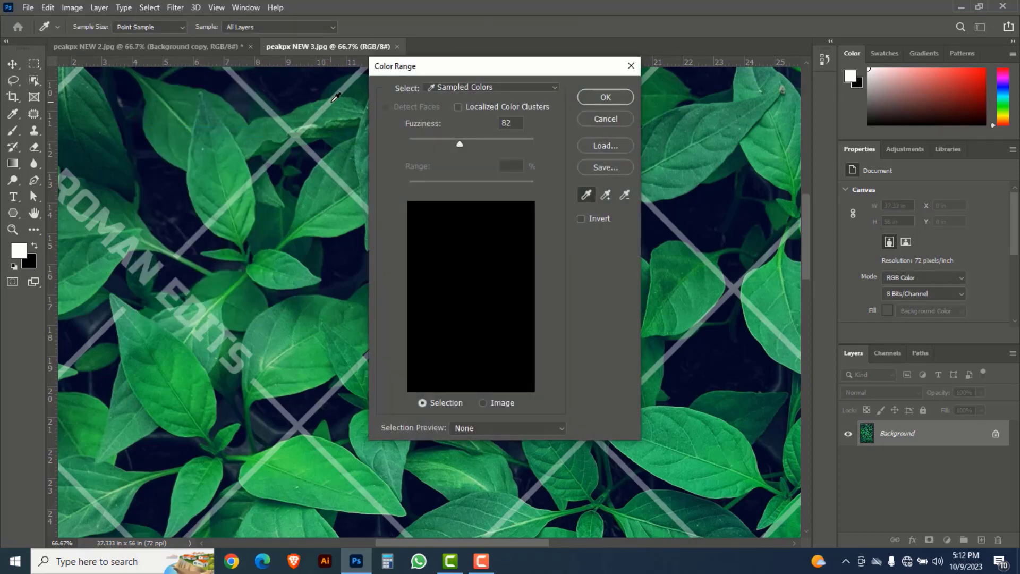
pyautogui.click(335, 97)
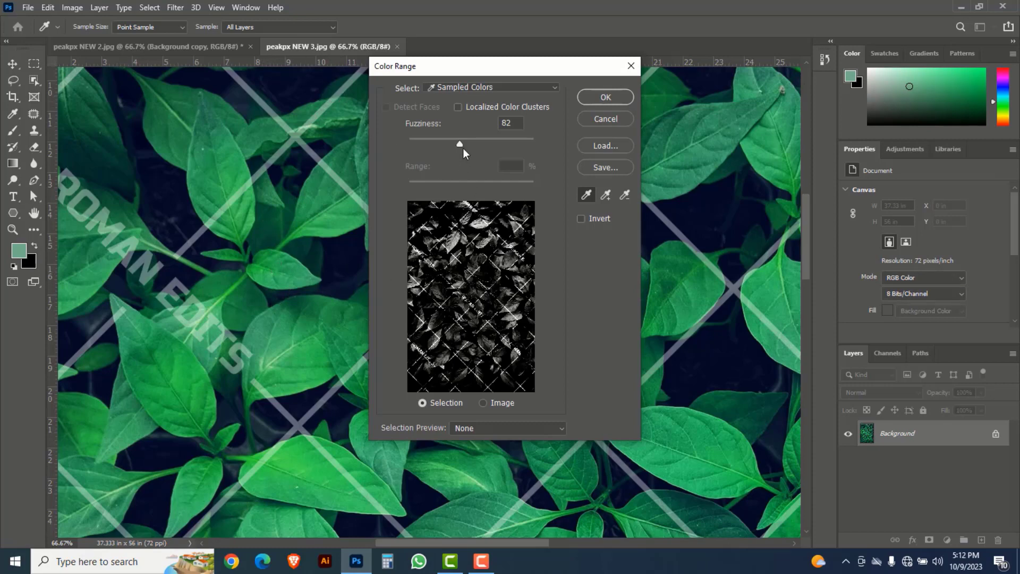
pyautogui.moveTo(460, 145); pyautogui.dragTo(436, 143)
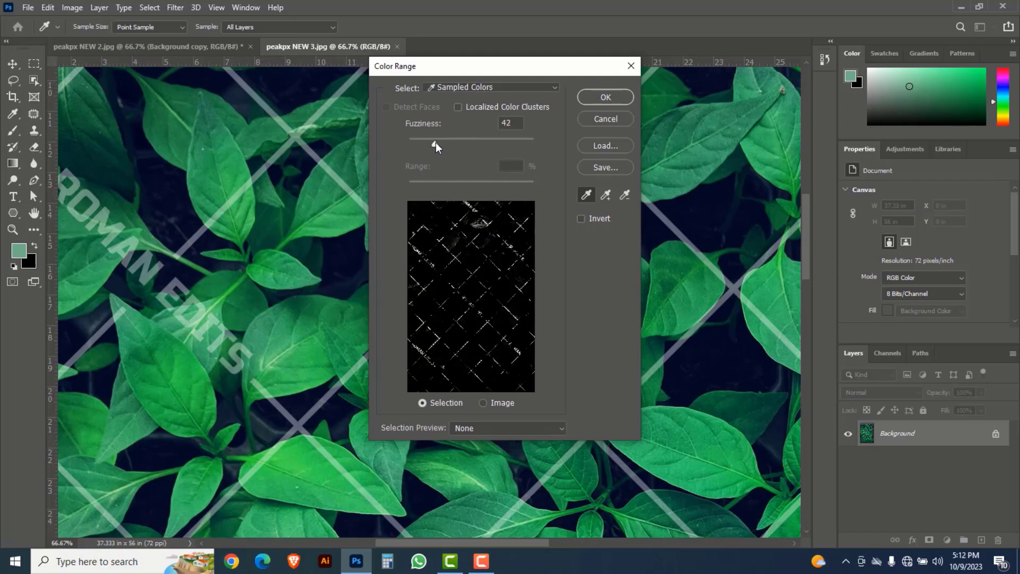
pyautogui.click(601, 100)
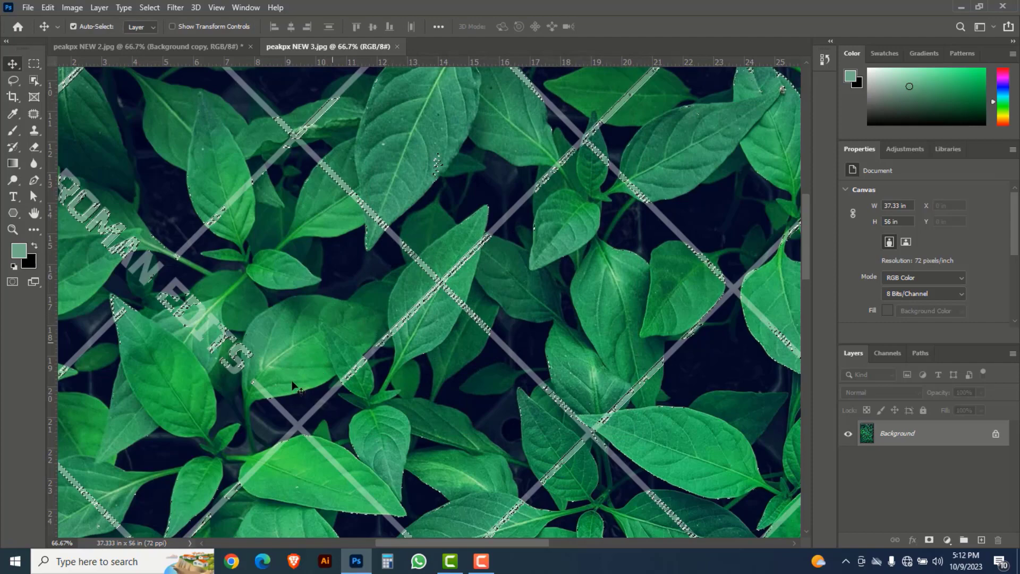
# Inspect how the selection covers the grid lines, lettering and leaf edges in peakpx NEW 3.jpg, and clear it.
pyautogui.hotkey('ctrl', 'space')
pyautogui.keyDown('ctrl'); pyautogui.click(277, 402); pyautogui.keyUp('ctrl')
pyautogui.moveTo(311, 381); pyautogui.dragTo(473, 306)
pyautogui.moveTo(285, 489); pyautogui.dragTo(346, 419)
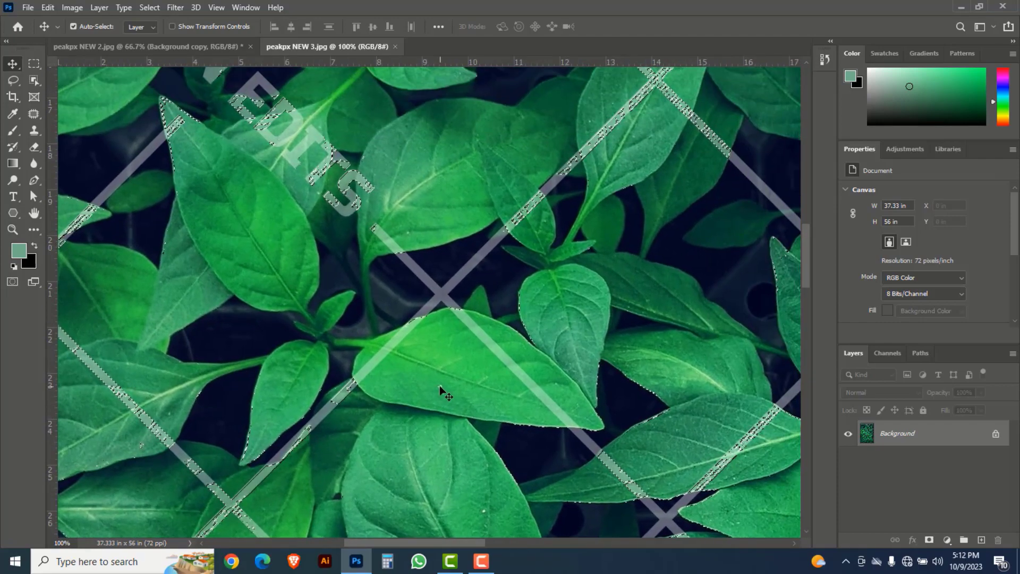
pyautogui.hotkey('ctrl', 'd')
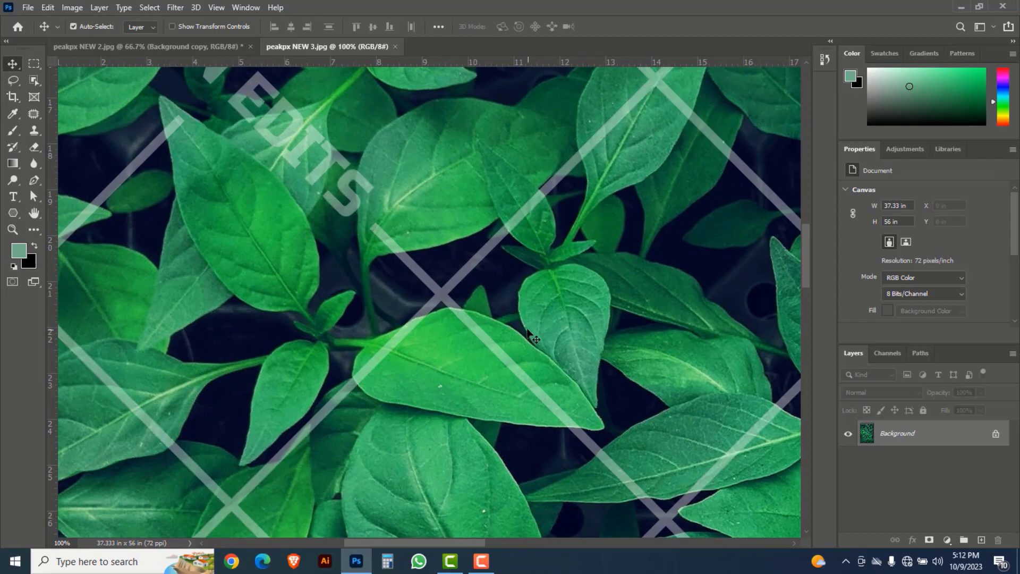
# Choose the Brush tool and set the Hard Round brush to a size of 39 px.
pyautogui.keyDown('ctrl'); pyautogui.keyDown('alt'); pyautogui.click(512, 311); pyautogui.keyUp('alt'); pyautogui.keyUp('ctrl')
pyautogui.keyDown('ctrl'); pyautogui.keyDown('alt'); pyautogui.click(562, 277); pyautogui.keyUp('alt'); pyautogui.keyUp('ctrl')
pyautogui.moveTo(632, 239); pyautogui.dragTo(483, 344)
pyautogui.moveTo(605, 239); pyautogui.dragTo(494, 387)
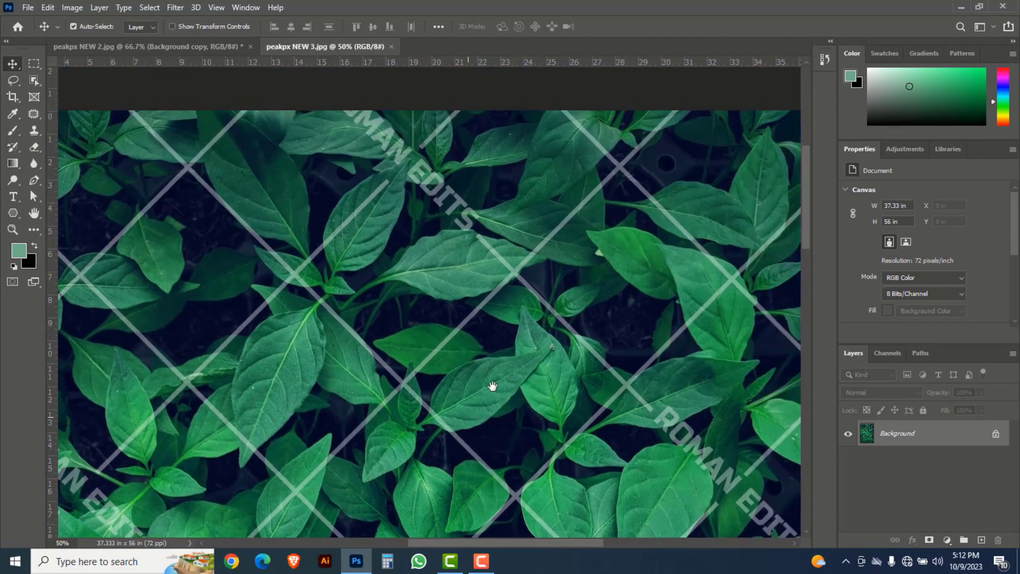
pyautogui.moveTo(604, 269); pyautogui.dragTo(554, 261)
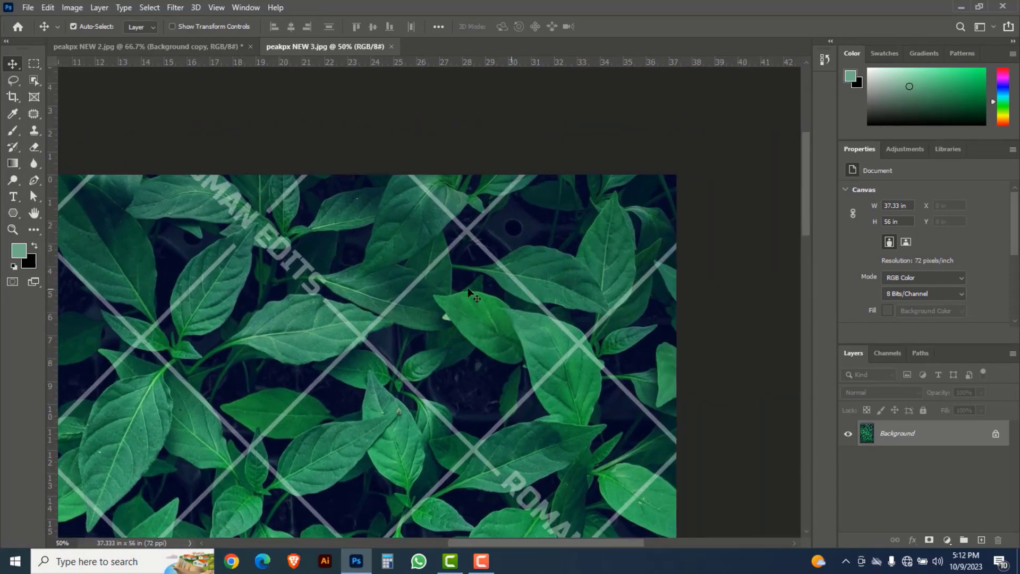
pyautogui.click(13, 134)
pyautogui.rightClick(13, 134)
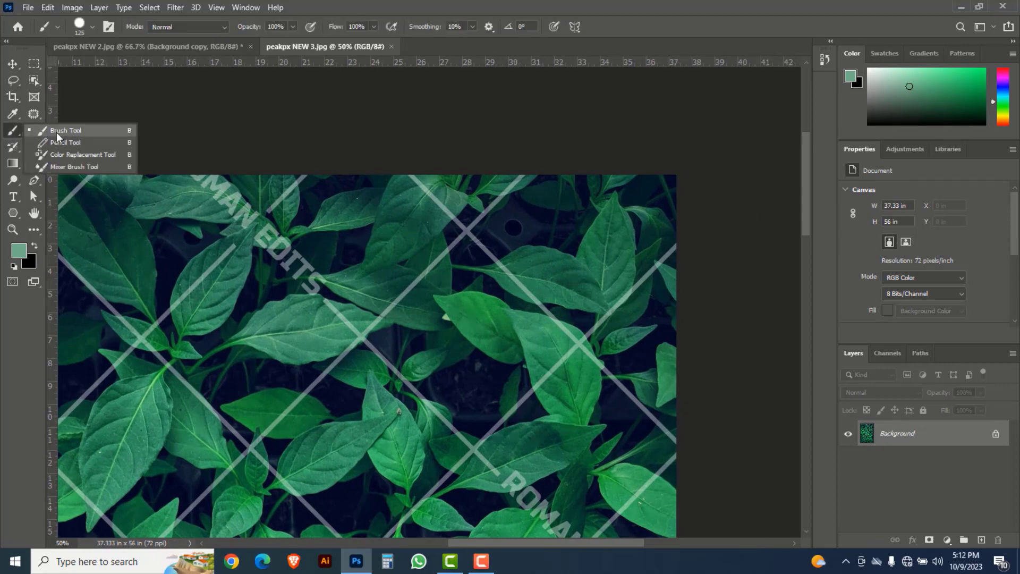
pyautogui.click(77, 132)
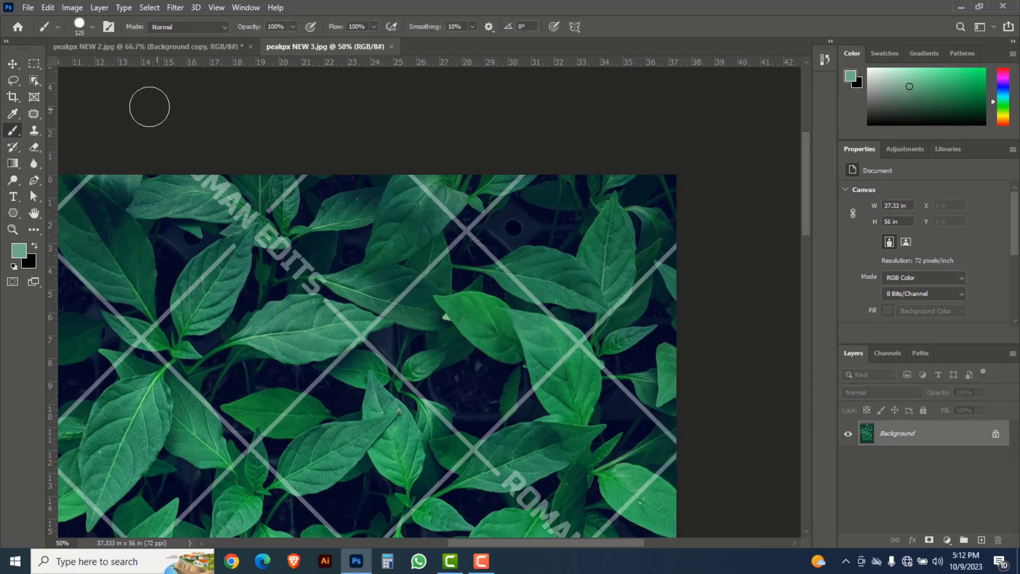
pyautogui.click(92, 27)
pyautogui.moveTo(118, 68); pyautogui.dragTo(87, 68)
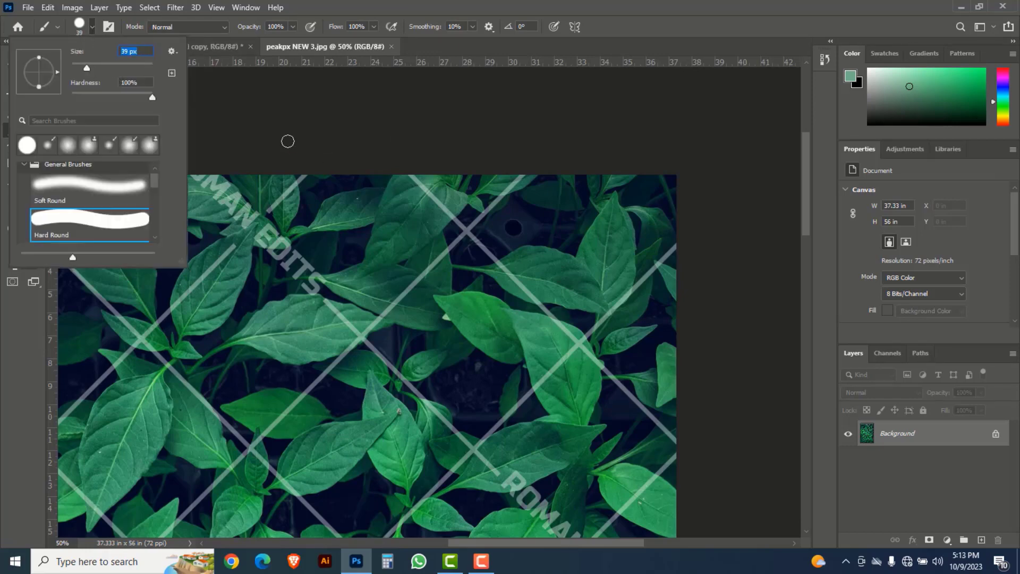
pyautogui.click(546, 6)
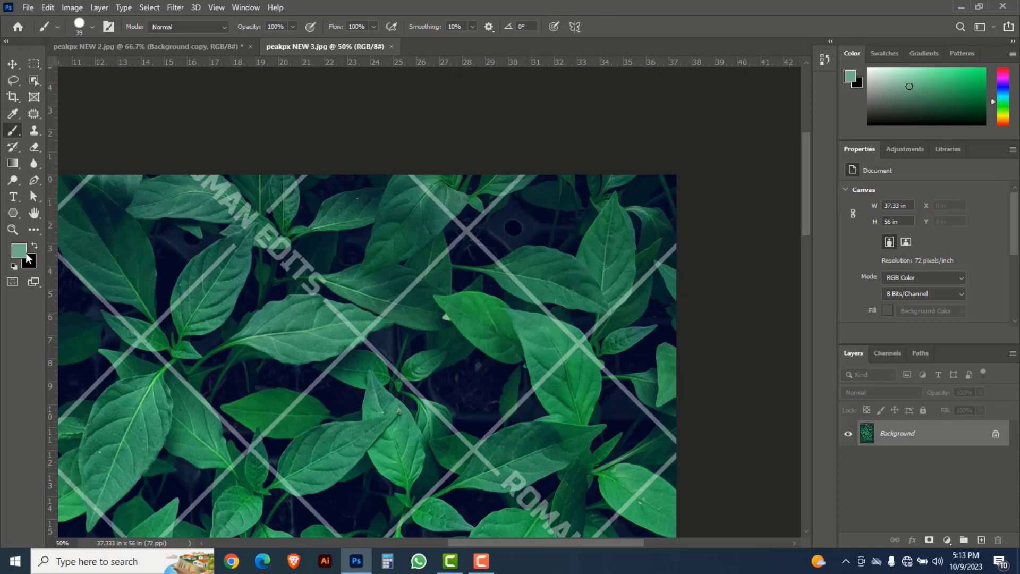
# Set the foreground colour to a bright, fully saturated red.
pyautogui.click(19, 250)
pyautogui.moveTo(796, 311); pyautogui.dragTo(793, 337)
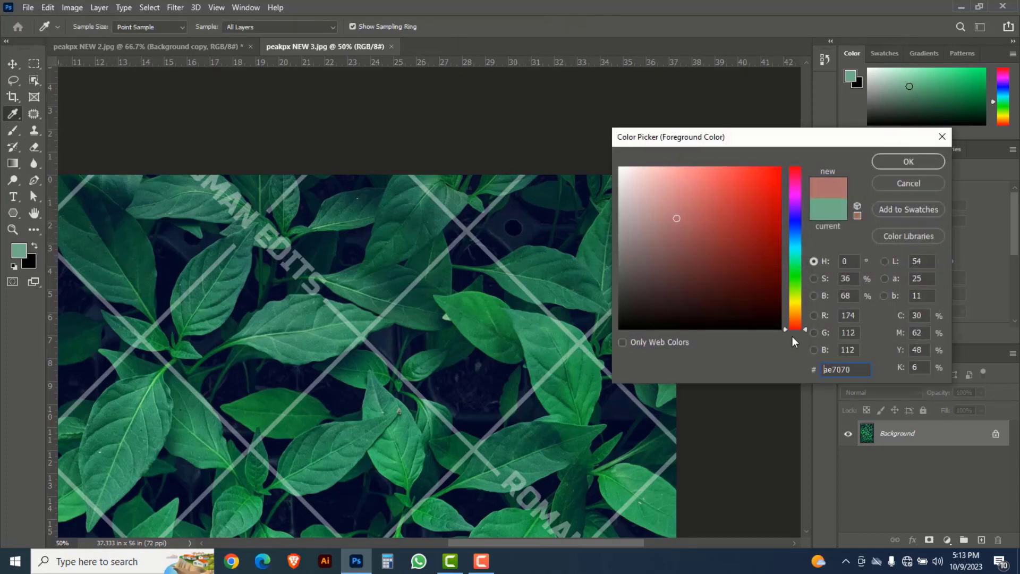
pyautogui.moveTo(762, 187); pyautogui.dragTo(778, 169)
pyautogui.click(892, 163)
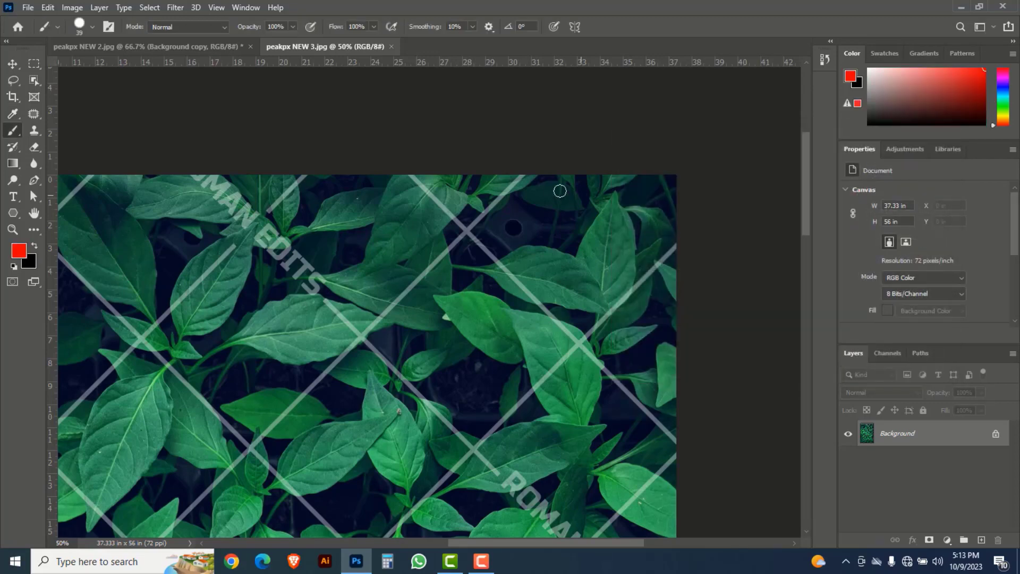
# Paint a straight red stroke over the long rising grid line from the image's top edge down to its left edge.
pyautogui.click(525, 173)
pyautogui.moveTo(327, 316); pyautogui.dragTo(513, 125)
pyautogui.moveTo(340, 391); pyautogui.dragTo(439, 243)
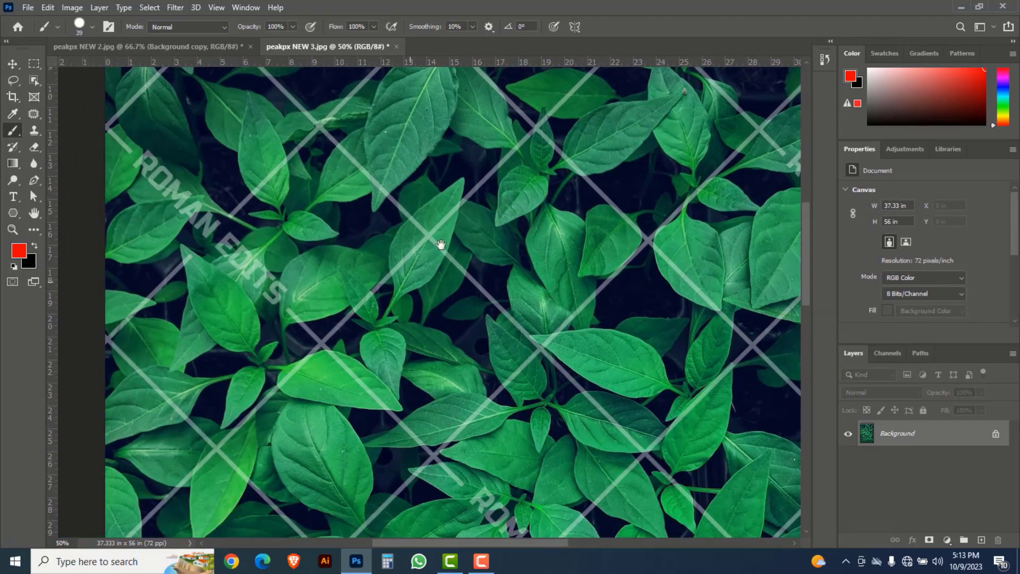
pyautogui.moveTo(389, 306); pyautogui.dragTo(423, 259)
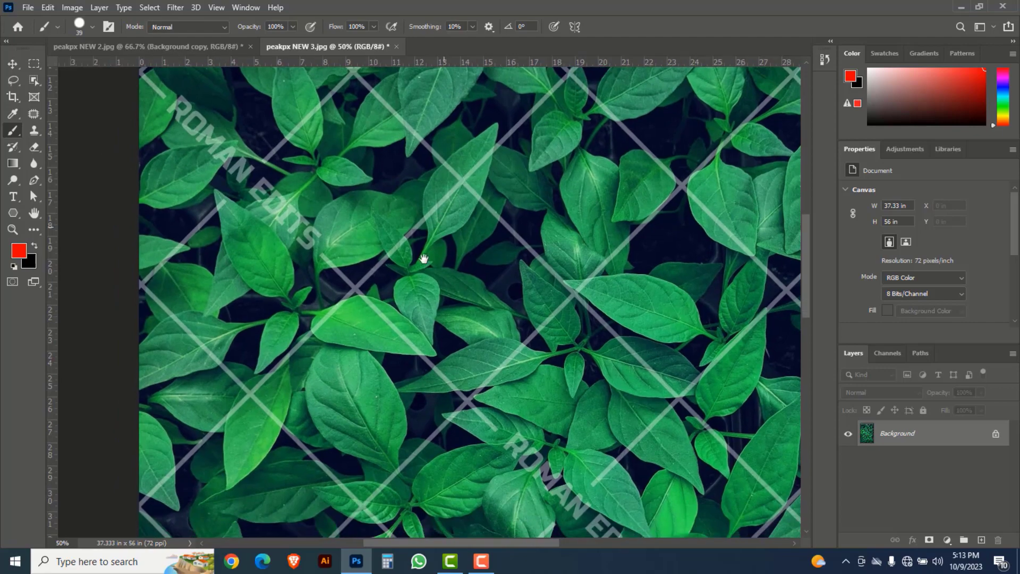
pyautogui.keyDown('shift'); pyautogui.click(138, 508); pyautogui.keyUp('shift')
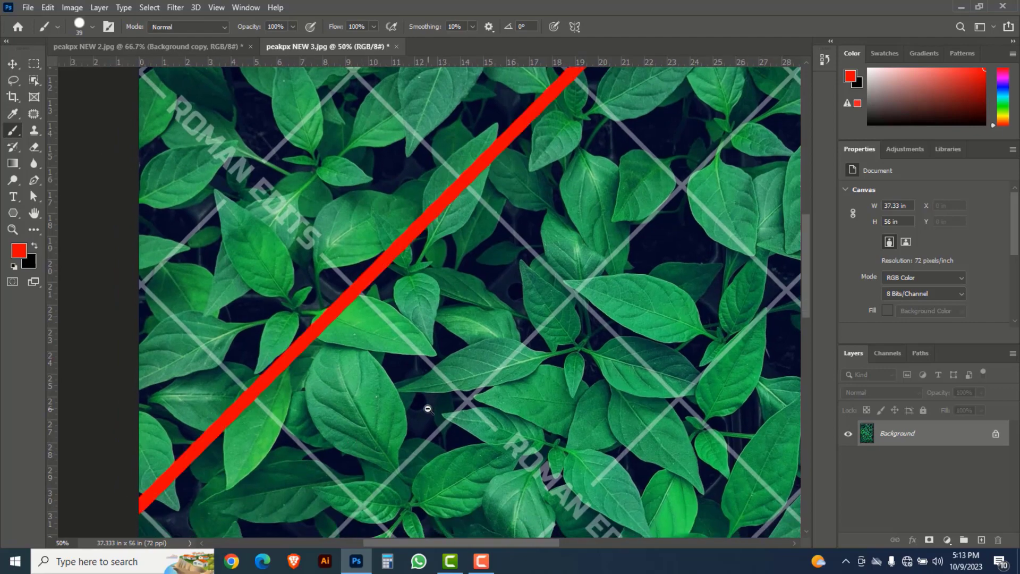
# Cover the two shorter rising grid lines nearer the image's upper-left corner with straight red strokes.
pyautogui.keyDown('alt'); pyautogui.click(427, 409); pyautogui.keyUp('alt')
pyautogui.moveTo(652, 265); pyautogui.dragTo(514, 378)
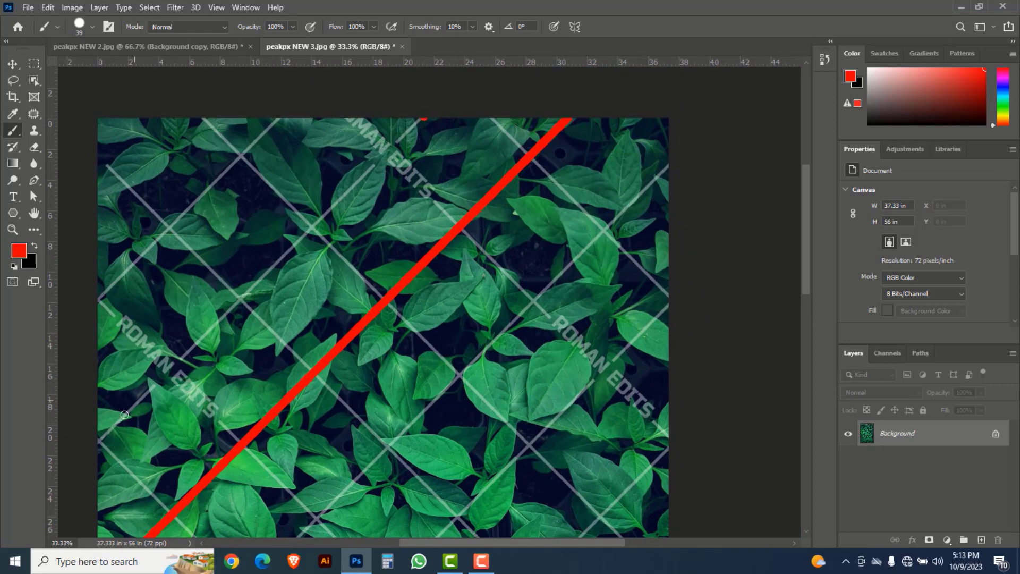
pyautogui.keyDown('shift'); pyautogui.click(97, 446); pyautogui.keyUp('shift')
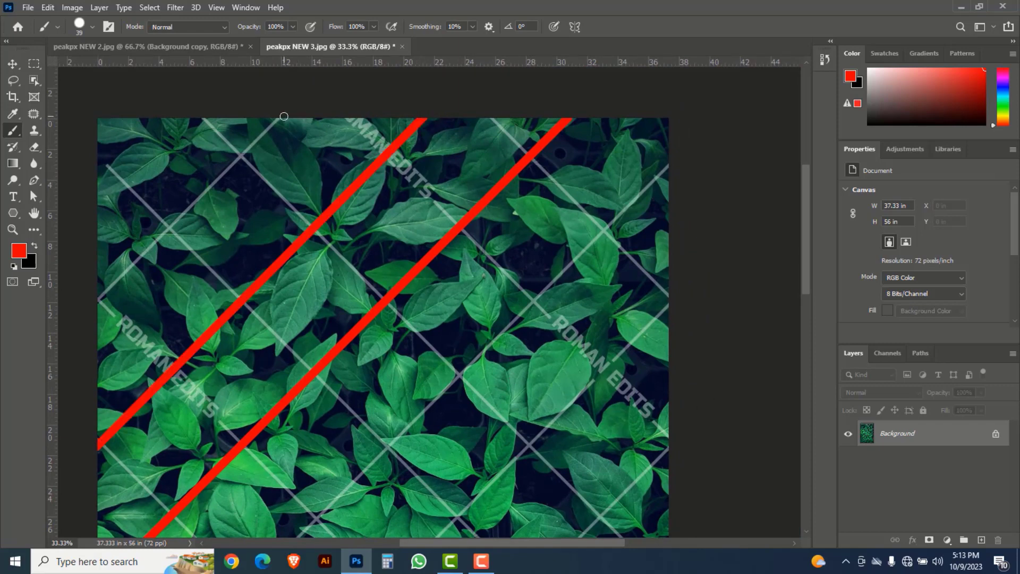
pyautogui.keyDown('shift'); pyautogui.click(97, 306); pyautogui.keyUp('shift')
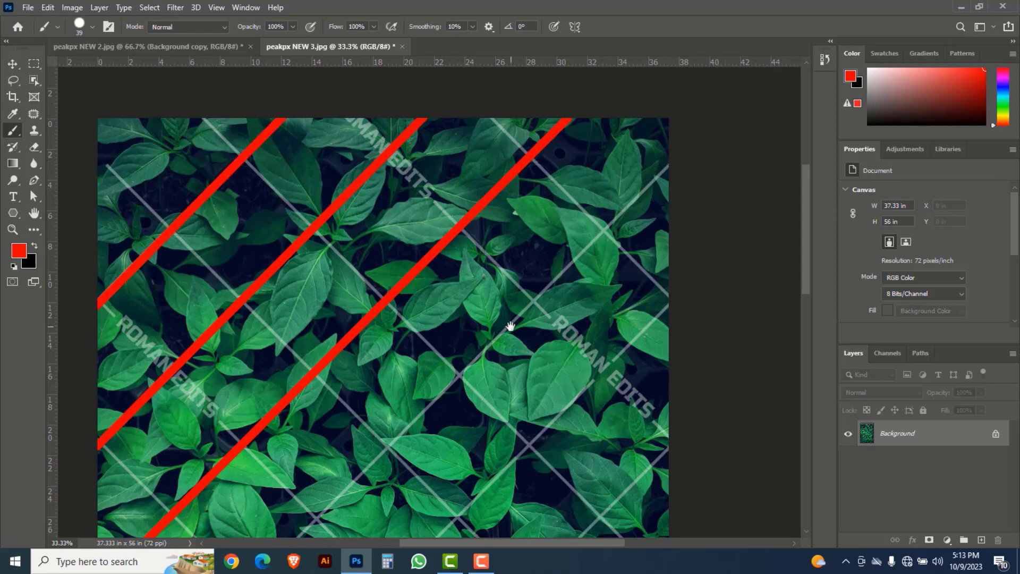
# Paint straight red strokes over the two long rising grid lines that run from the image's right edge to its left edge.
pyautogui.click(668, 167)
pyautogui.moveTo(539, 302); pyautogui.dragTo(640, 176)
pyautogui.moveTo(338, 468); pyautogui.dragTo(326, 365)
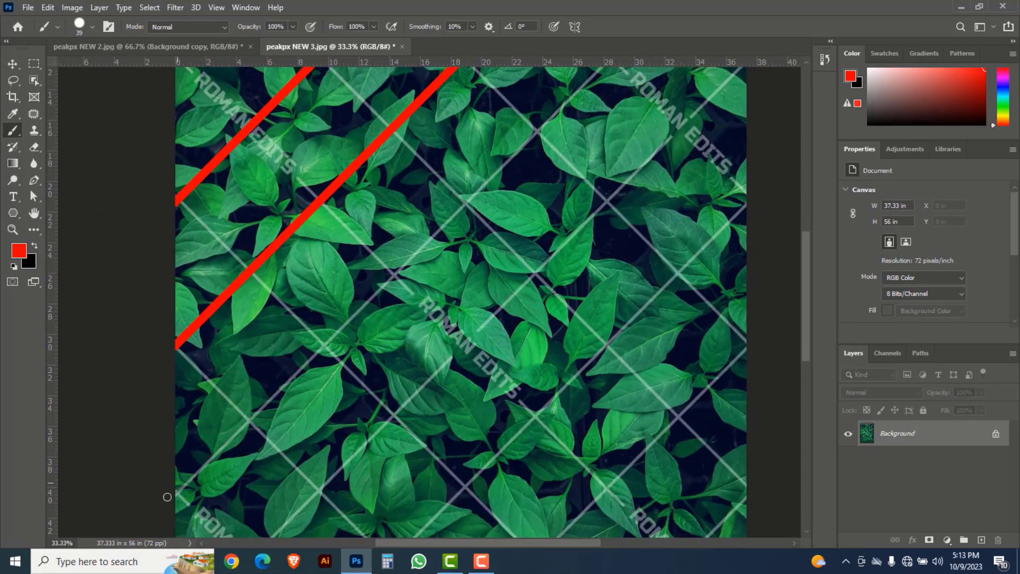
pyautogui.keyDown('shift'); pyautogui.click(173, 497); pyautogui.keyUp('shift')
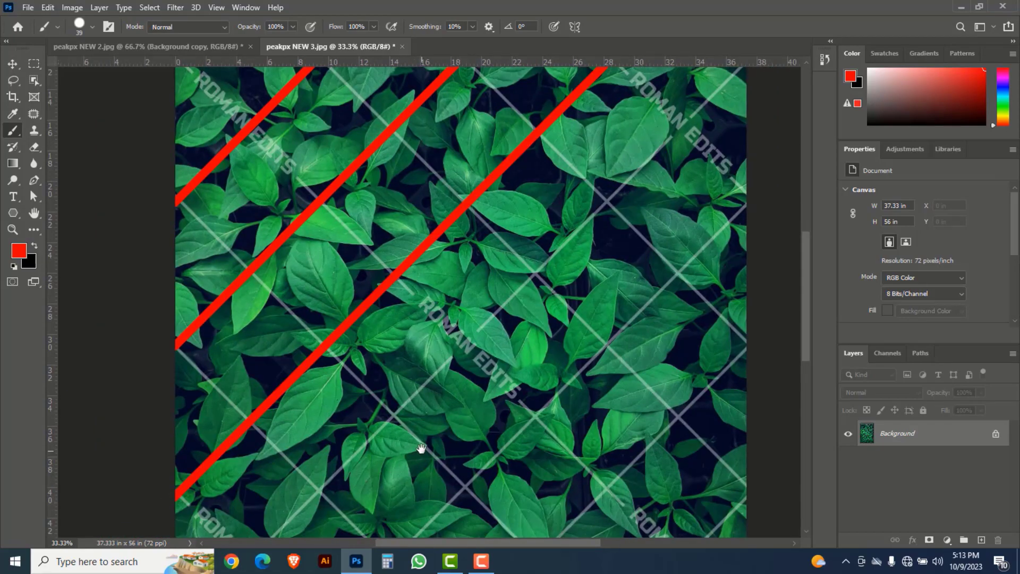
pyautogui.moveTo(421, 447); pyautogui.dragTo(392, 368)
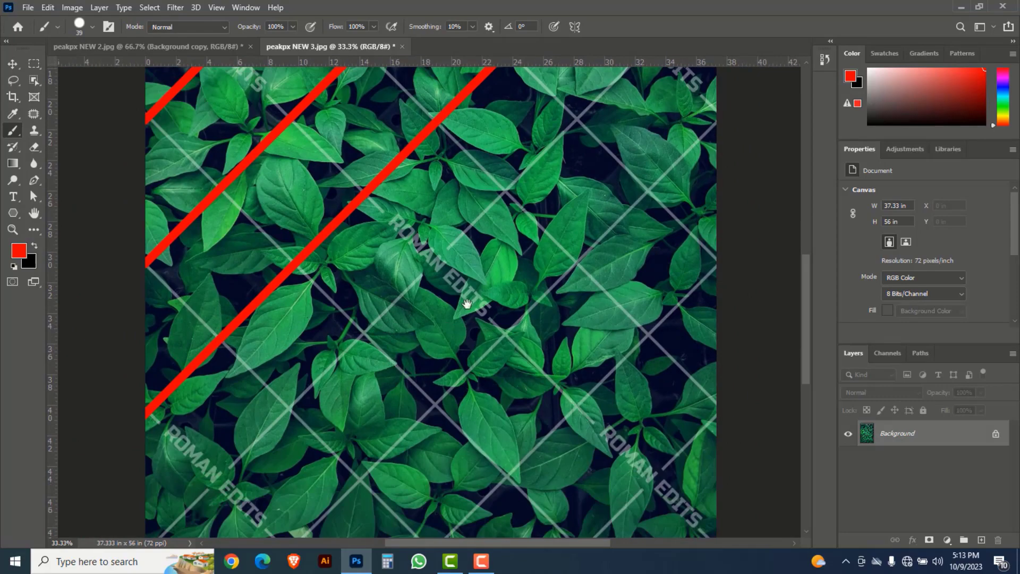
pyautogui.moveTo(467, 305); pyautogui.dragTo(431, 374)
pyautogui.moveTo(528, 243); pyautogui.dragTo(521, 312)
pyautogui.moveTo(664, 125); pyautogui.dragTo(652, 101)
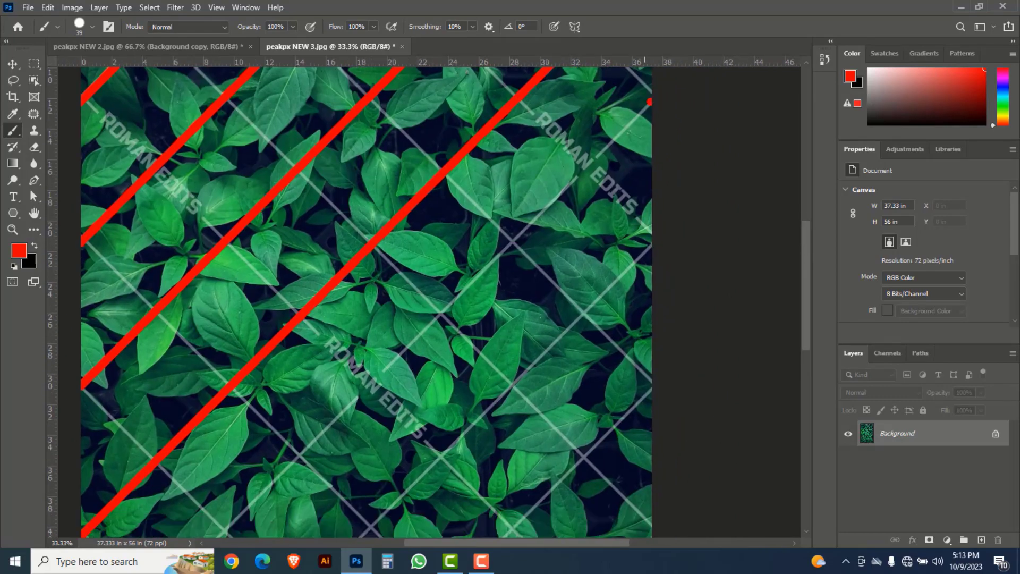
pyautogui.moveTo(376, 382); pyautogui.dragTo(494, 264)
pyautogui.moveTo(292, 511); pyautogui.dragTo(292, 381)
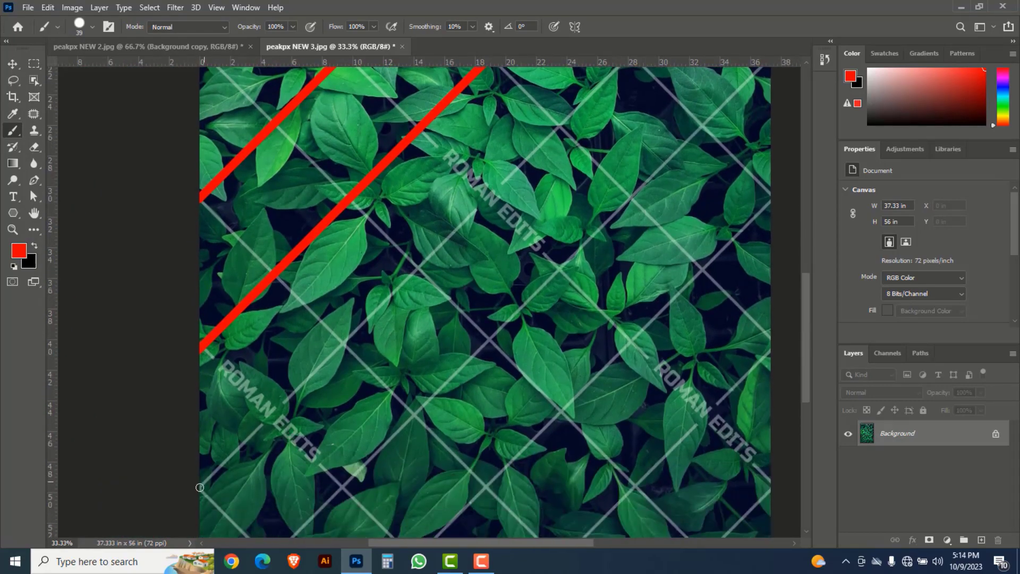
pyautogui.moveTo(353, 493); pyautogui.dragTo(311, 362)
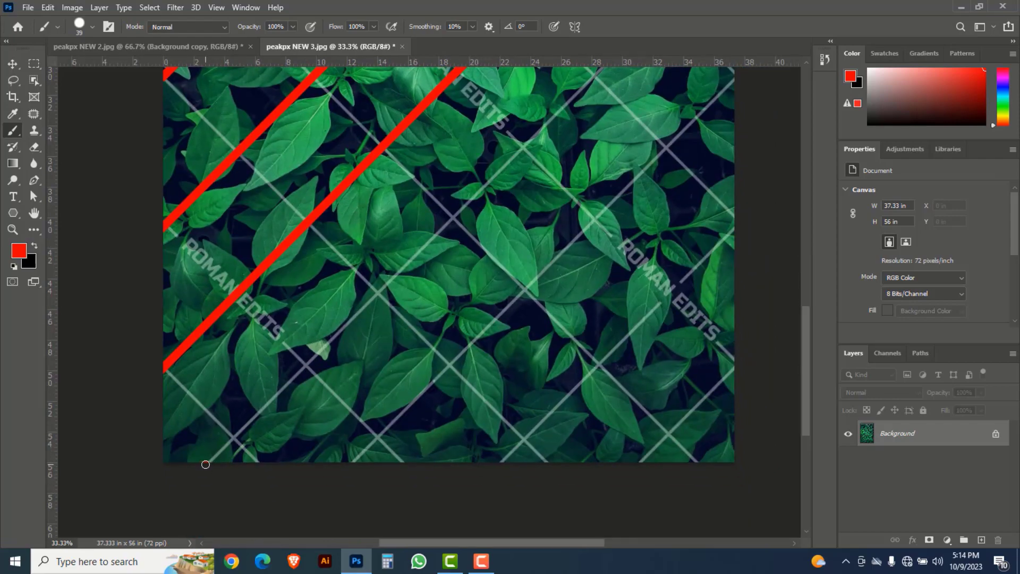
# Cover the remaining rising grid lines between the image's bottom and right edges, down to the lower-right corner, with straight red strokes.
pyautogui.moveTo(519, 255); pyautogui.dragTo(335, 511)
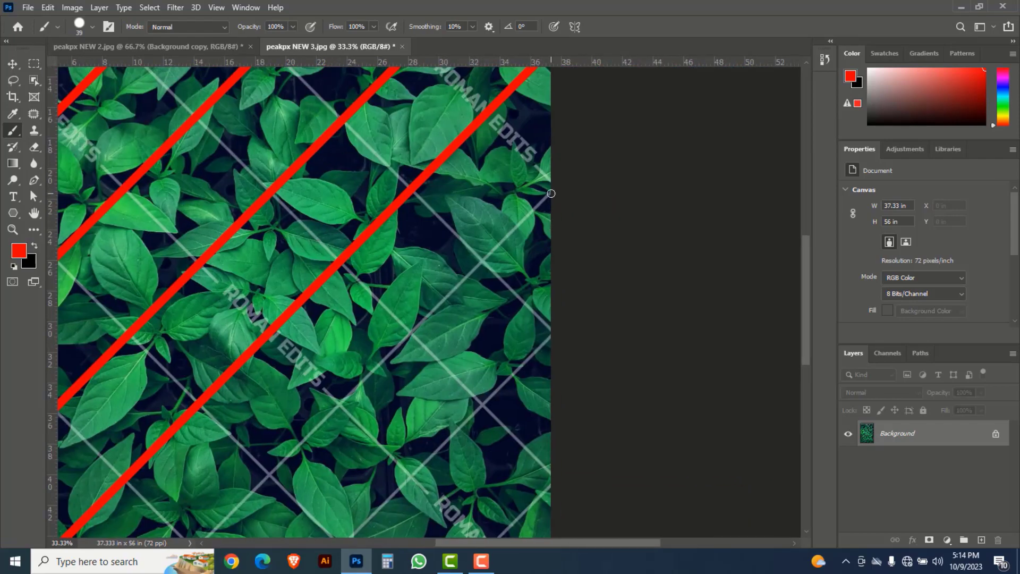
pyautogui.moveTo(537, 365); pyautogui.dragTo(603, 246)
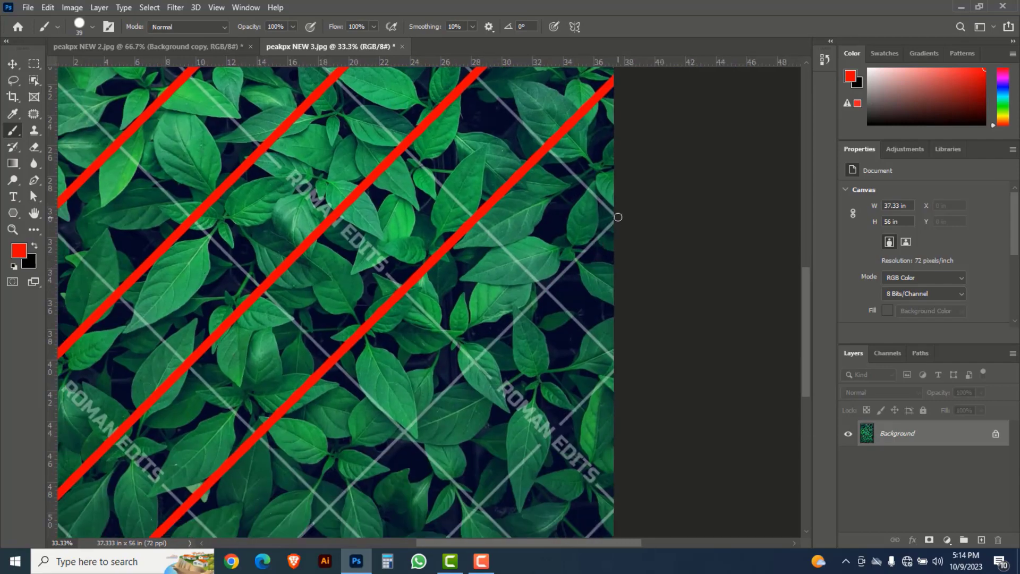
pyautogui.moveTo(444, 368); pyautogui.dragTo(569, 225)
pyautogui.keyDown('shift'); pyautogui.click(360, 418); pyautogui.keyUp('shift')
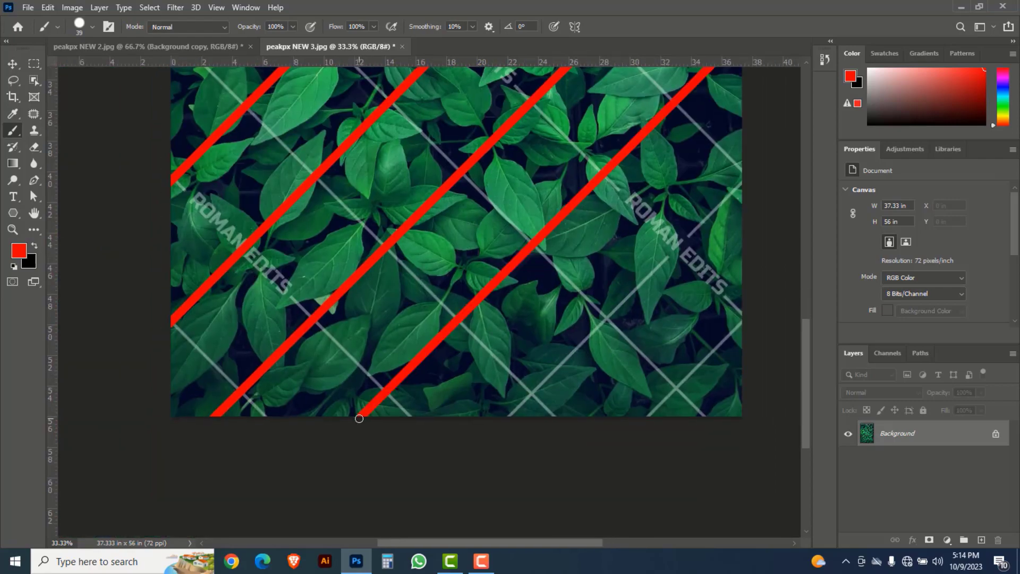
pyautogui.moveTo(526, 413); pyautogui.dragTo(403, 464)
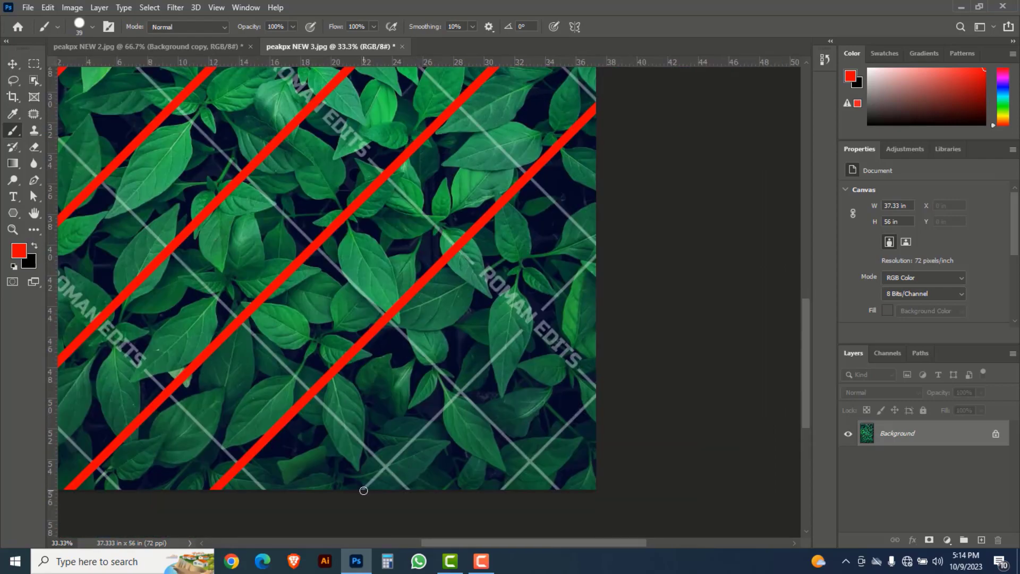
pyautogui.keyDown('shift'); pyautogui.click(602, 255); pyautogui.keyUp('shift')
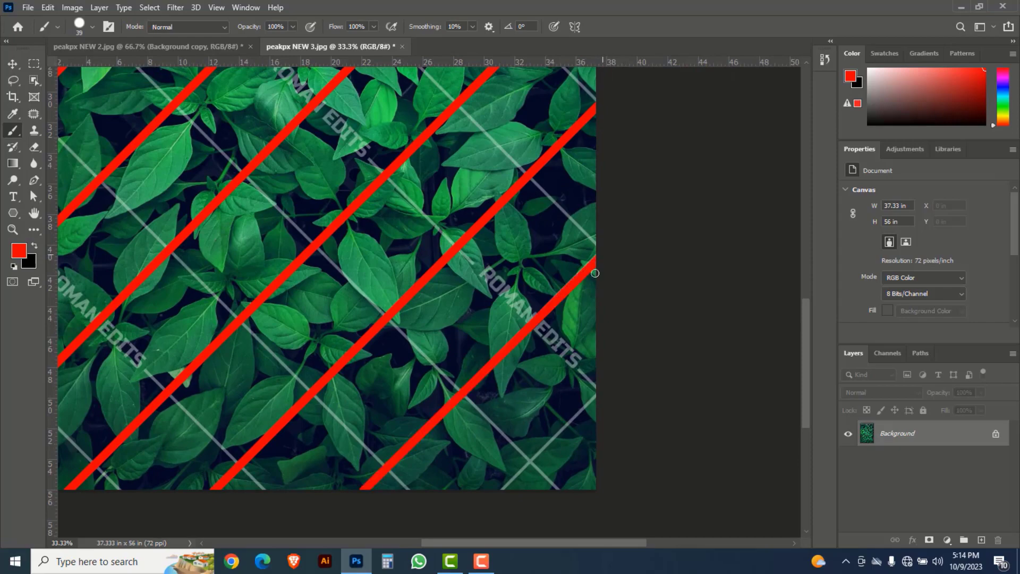
pyautogui.click(501, 494)
pyautogui.keyDown('shift'); pyautogui.click(593, 398); pyautogui.keyUp('shift')
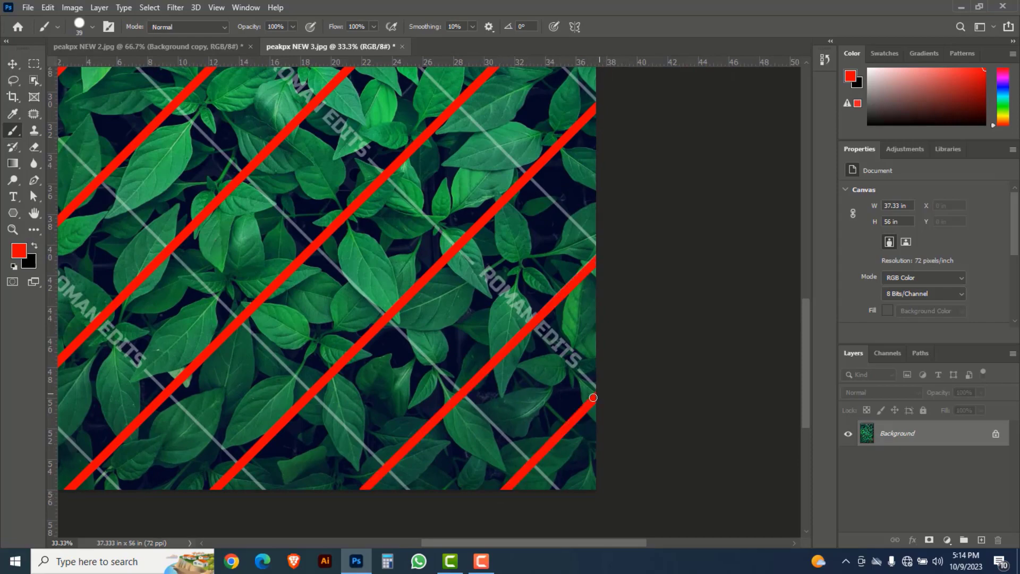
# Paint straight red strokes over the falling grid lines in the image's lower-left part, stopping at the ROMAN EDITS lettering.
pyautogui.moveTo(321, 303); pyautogui.dragTo(496, 496)
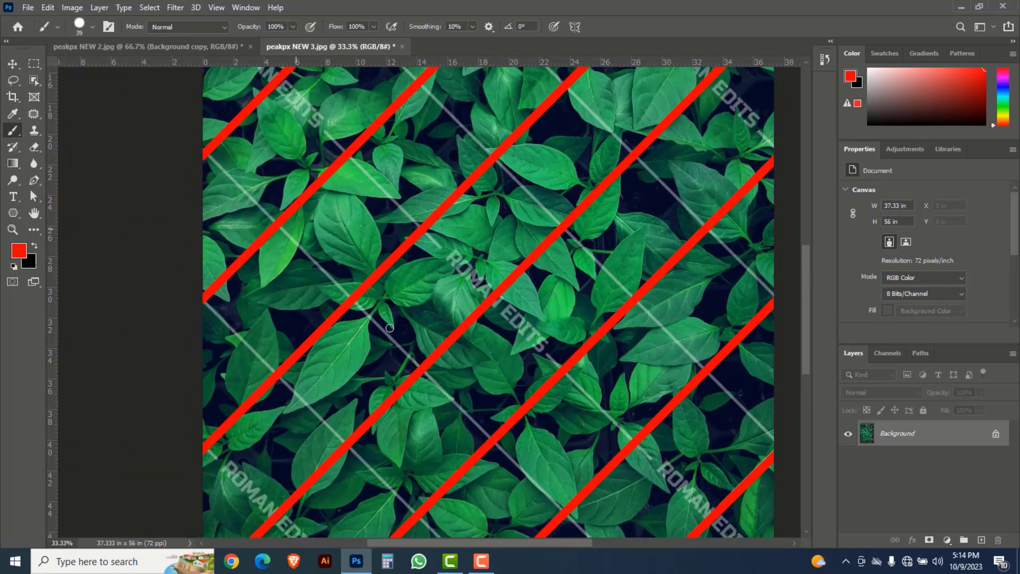
pyautogui.keyDown('shift'); pyautogui.click(202, 150); pyautogui.keyUp('shift')
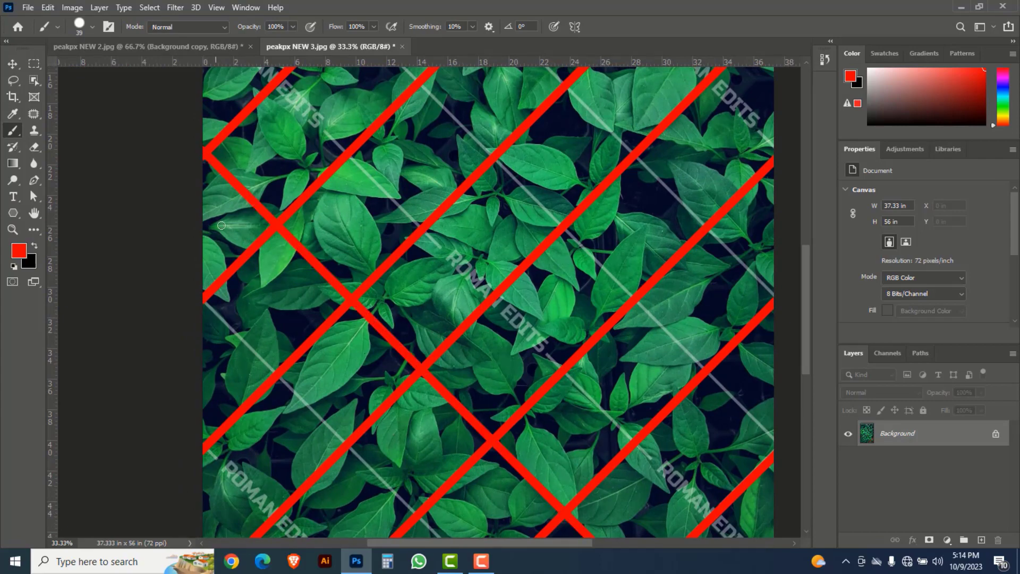
pyautogui.moveTo(343, 437); pyautogui.dragTo(188, 163)
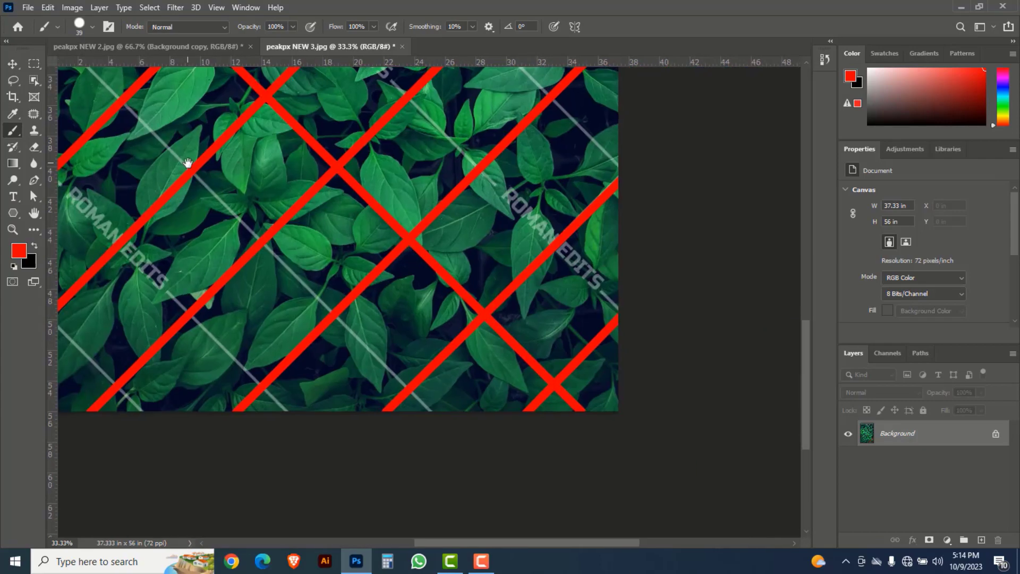
pyautogui.keyDown('shift'); pyautogui.click(435, 415); pyautogui.keyUp('shift')
pyautogui.moveTo(280, 369); pyautogui.dragTo(437, 394)
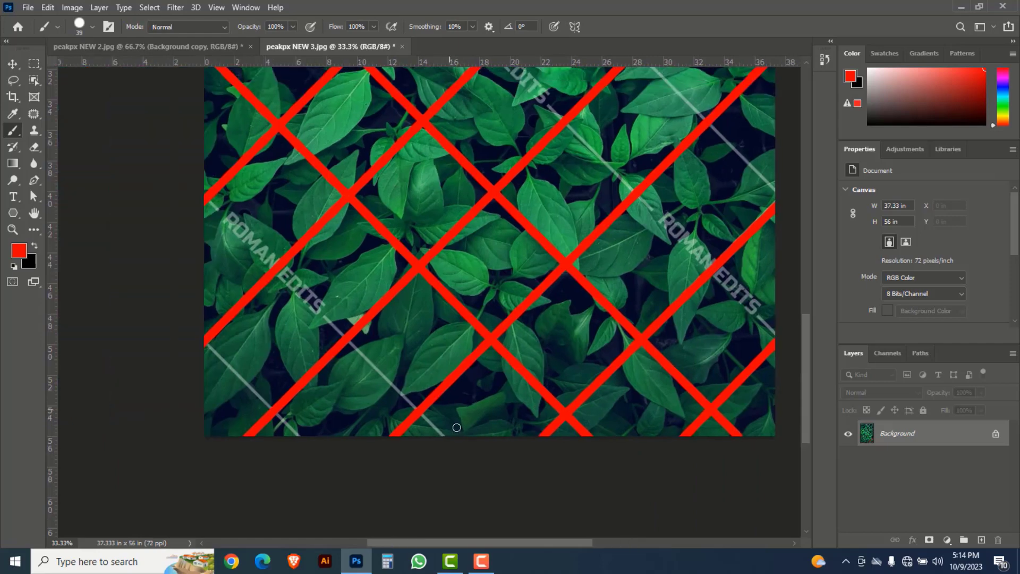
pyautogui.keyDown('shift'); pyautogui.click(326, 317); pyautogui.keyUp('shift')
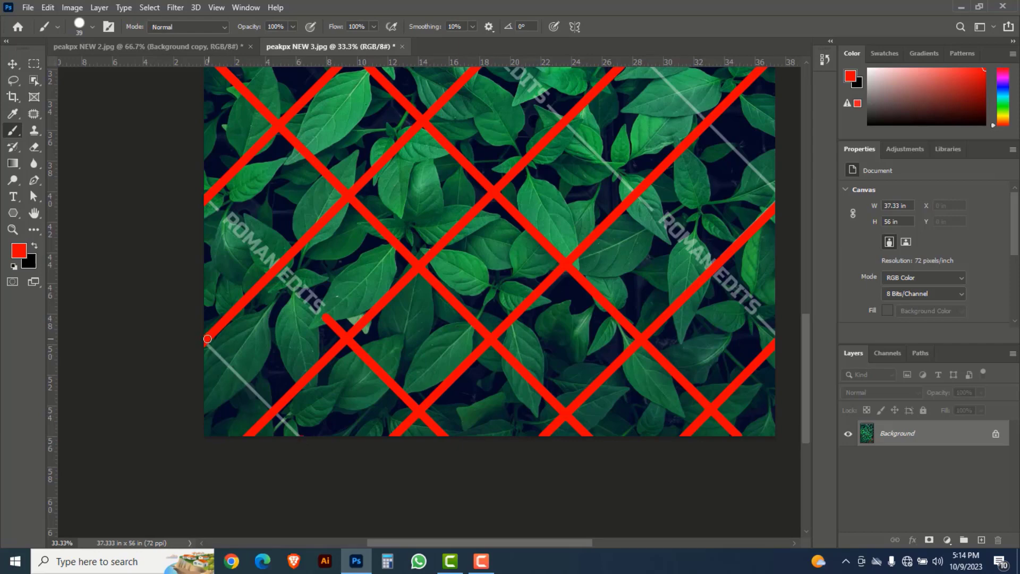
# Cover the falling grid line segments before, between and after the ROMAN EDITS lettering from the right edge to the left edge in red.
pyautogui.moveTo(504, 197); pyautogui.dragTo(447, 331)
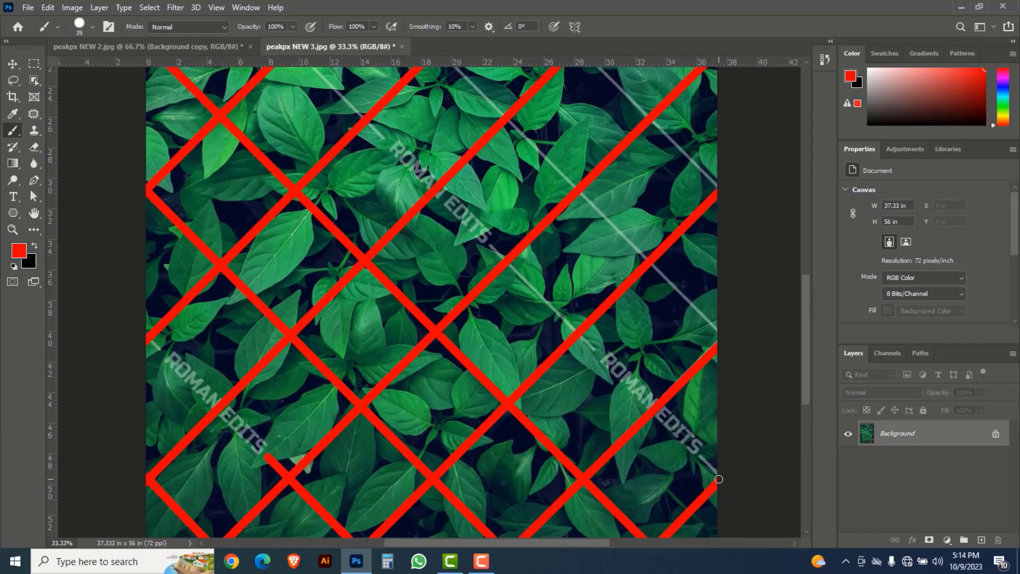
pyautogui.keyDown('shift'); pyautogui.click(699, 454); pyautogui.keyUp('shift')
pyautogui.keyDown('shift'); pyautogui.click(492, 247); pyautogui.keyUp('shift')
pyautogui.moveTo(375, 177); pyautogui.dragTo(483, 381)
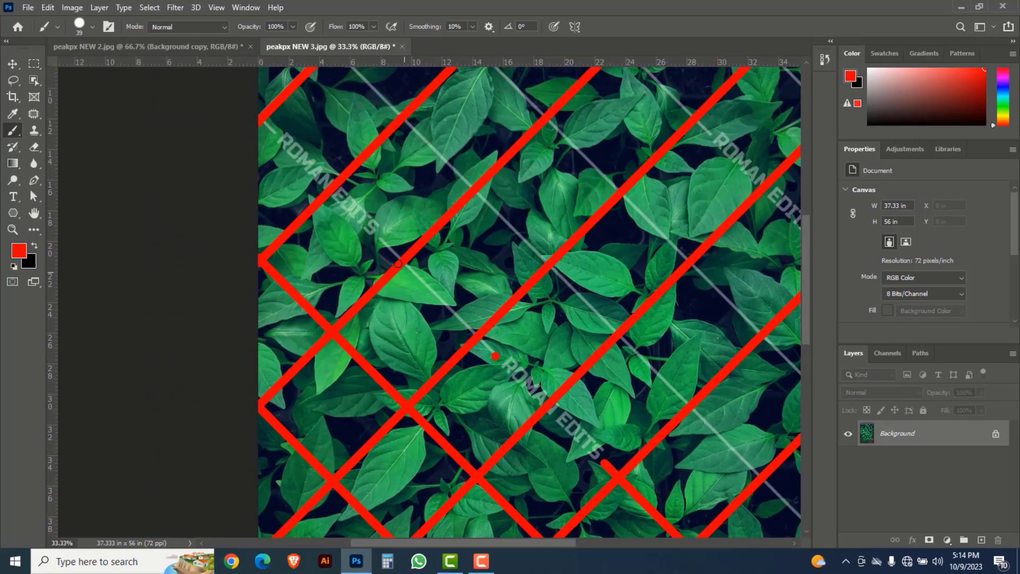
pyautogui.keyDown('shift'); pyautogui.click(380, 241); pyautogui.keyUp('shift')
pyautogui.moveTo(458, 210); pyautogui.dragTo(427, 309)
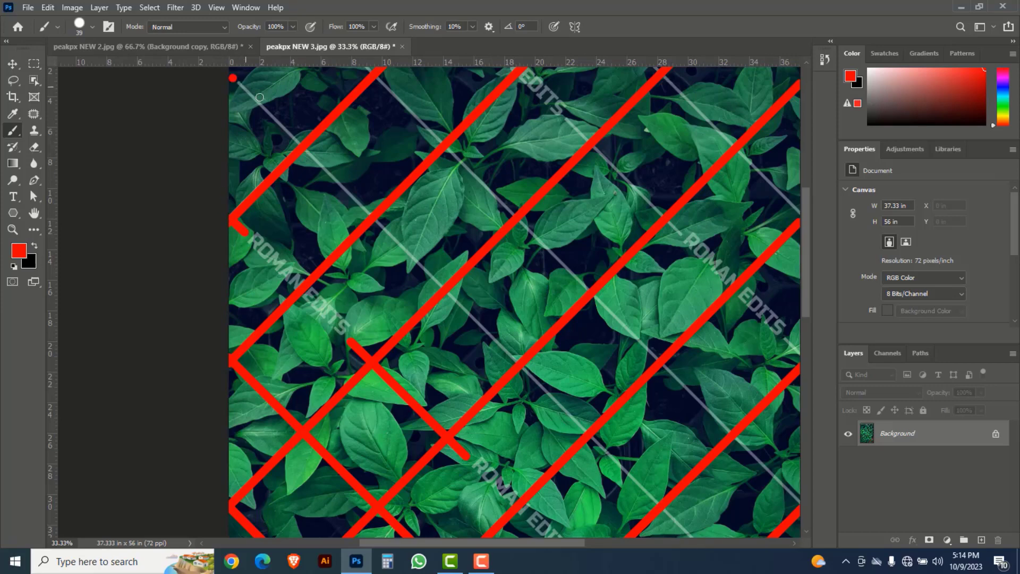
# Paint straight red strokes over the two unbroken falling grid lines that end at the right edge, starting from the left and top edges.
pyautogui.moveTo(569, 369); pyautogui.dragTo(467, 262)
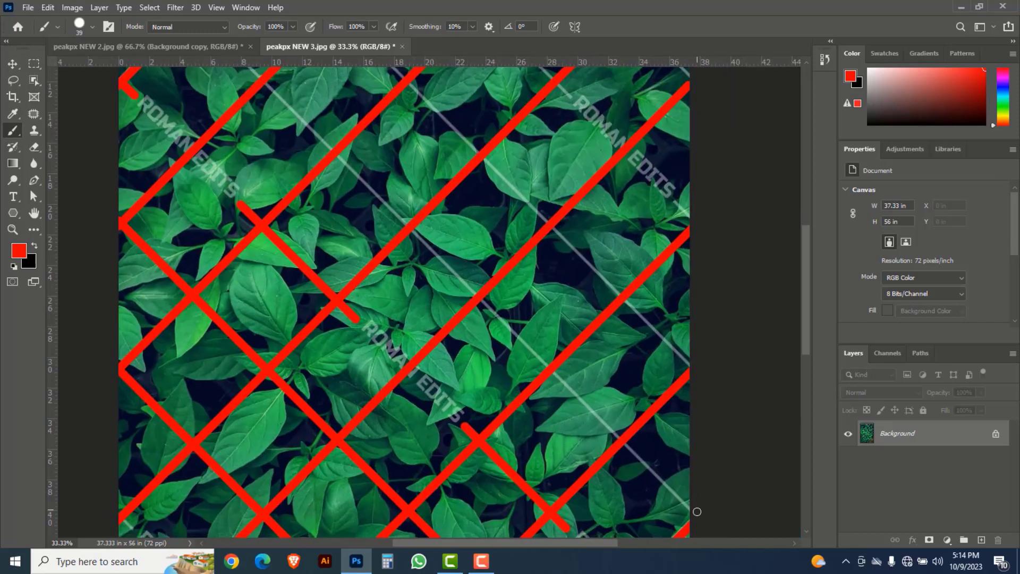
pyautogui.keyDown('shift'); pyautogui.click(694, 510); pyautogui.keyUp('shift')
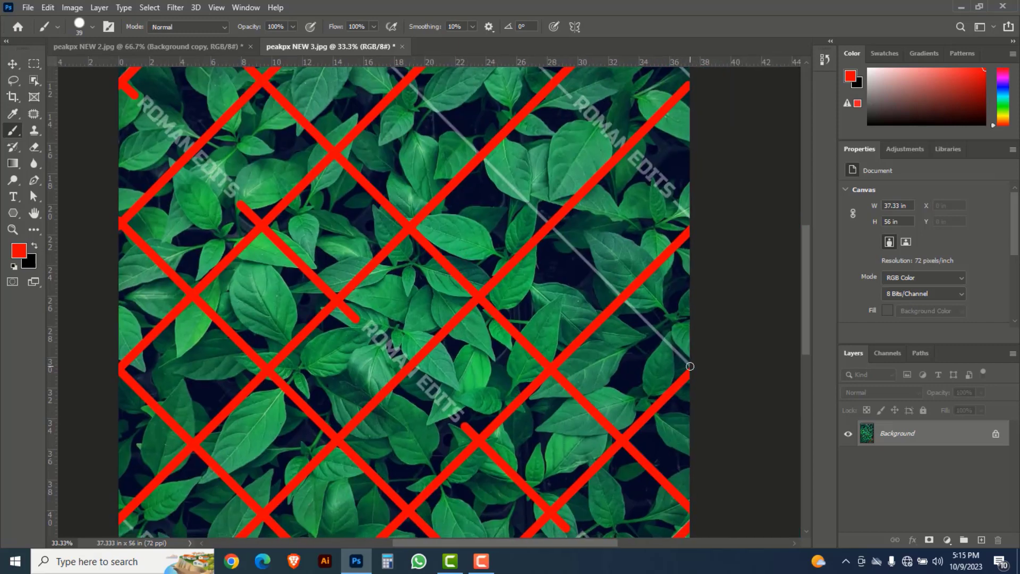
pyautogui.moveTo(537, 275); pyautogui.dragTo(572, 344)
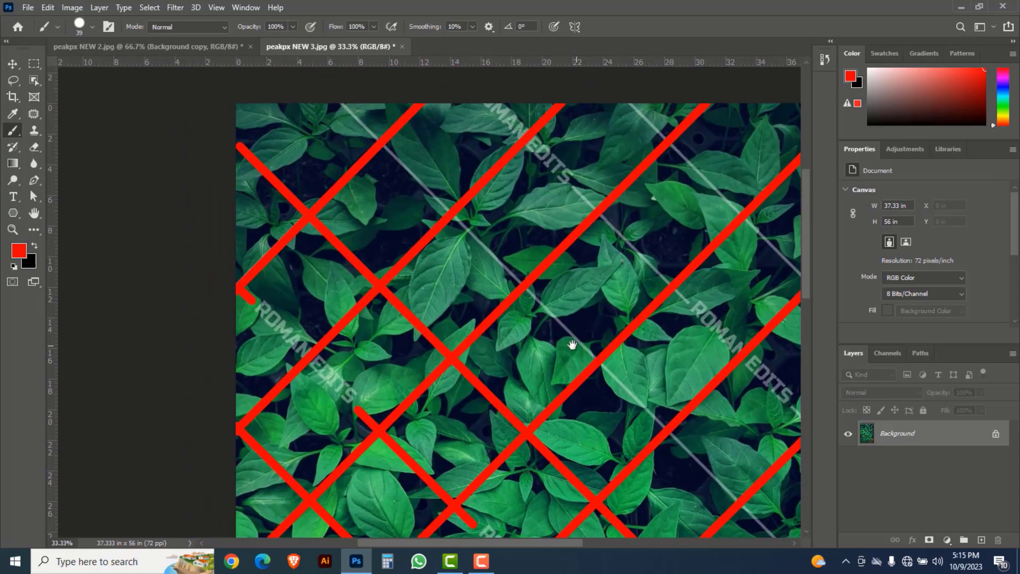
pyautogui.keyDown('shift'); pyautogui.click(340, 104); pyautogui.keyUp('shift')
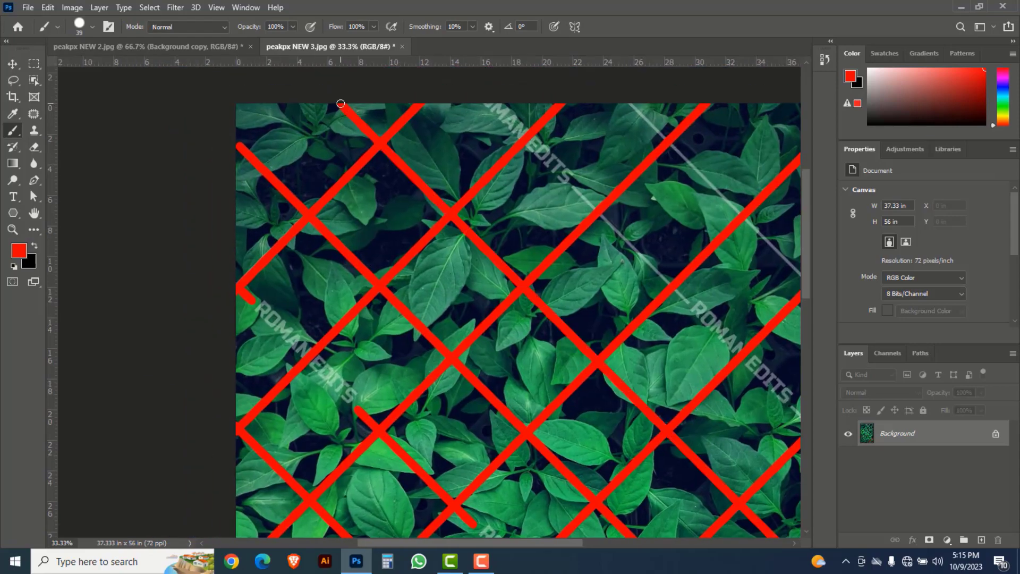
# Cover the falling segment between the two upper ROMAN EDITS texts and the last falling line near the upper-right corner in red.
pyautogui.moveTo(575, 236); pyautogui.dragTo(412, 273)
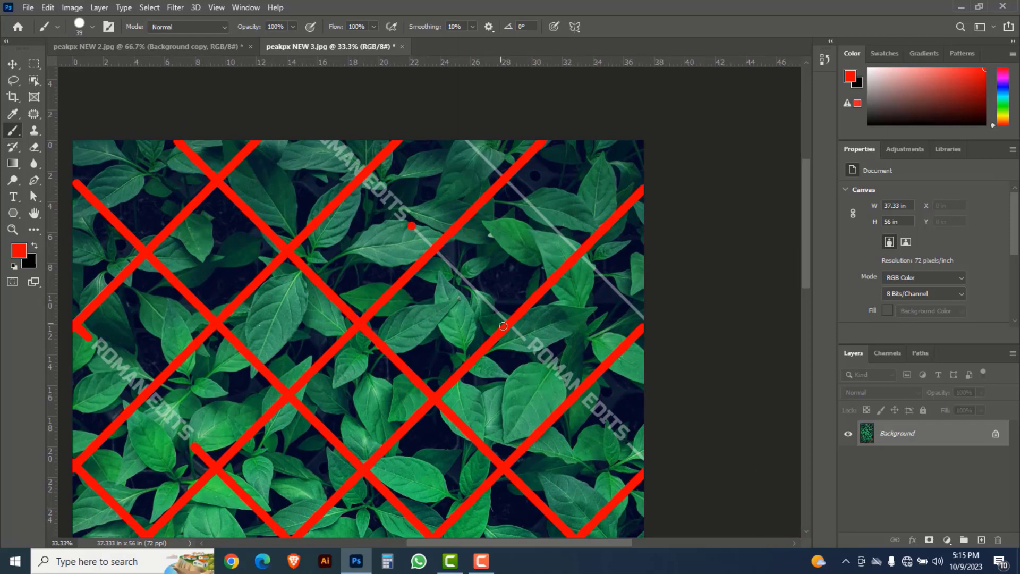
pyautogui.keyDown('shift'); pyautogui.click(522, 338); pyautogui.keyUp('shift')
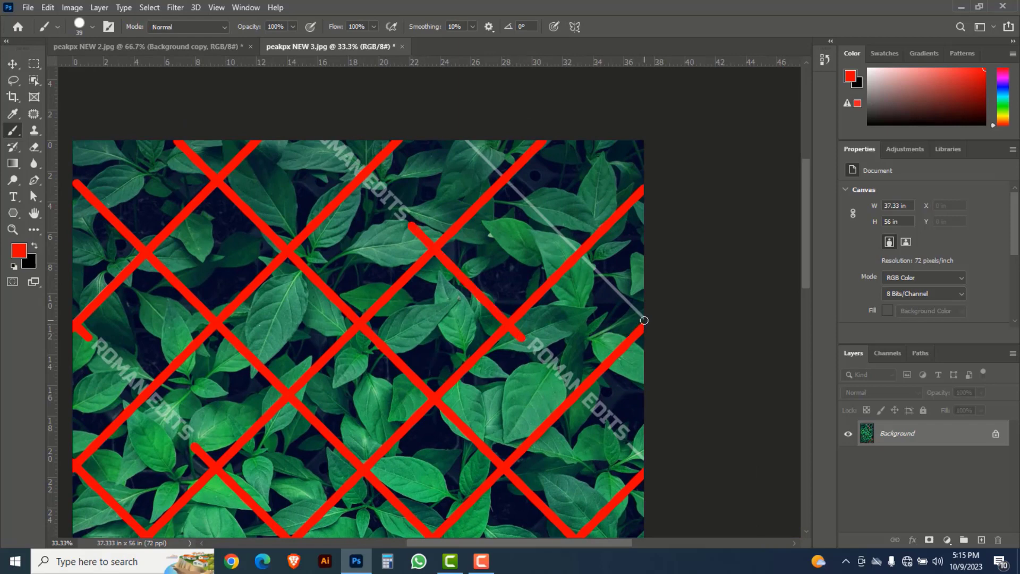
pyautogui.keyDown('shift'); pyautogui.click(467, 140); pyautogui.keyUp('shift')
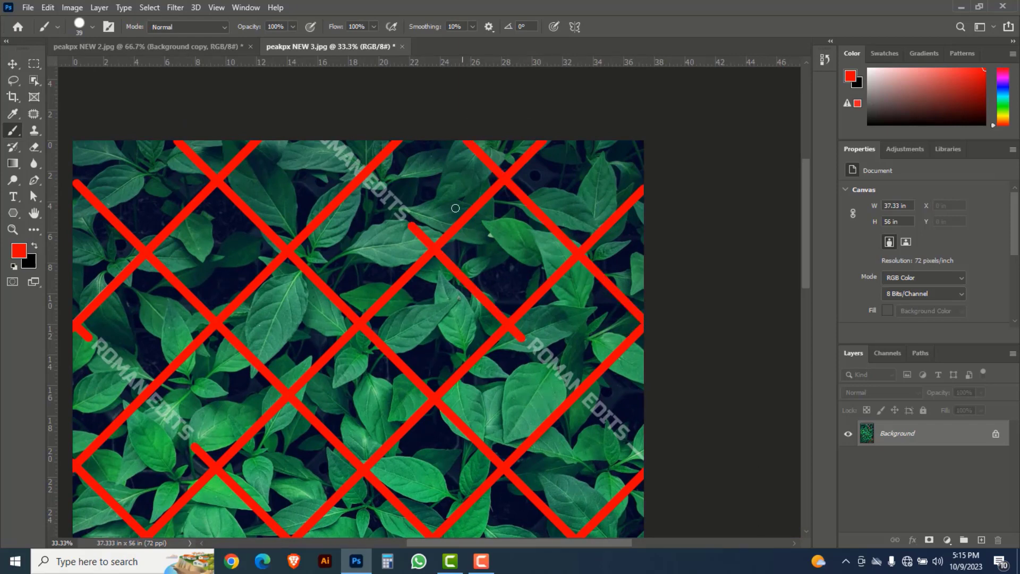
# Set the brush size to 95 px and cover the uppermost ROMAN EDITS lettering with a straight red stroke.
pyautogui.moveTo(386, 211); pyautogui.dragTo(445, 240)
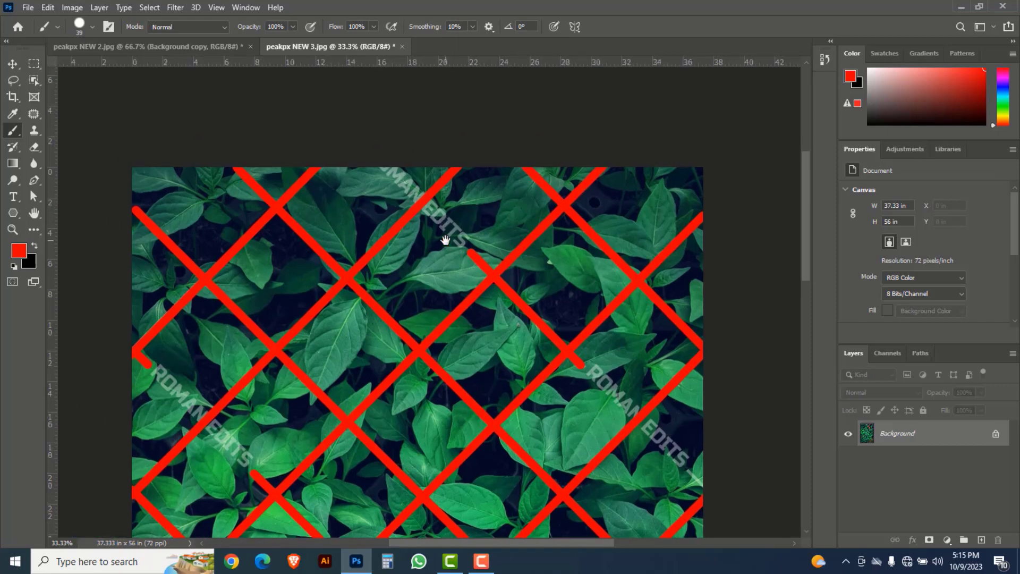
pyautogui.click(92, 27)
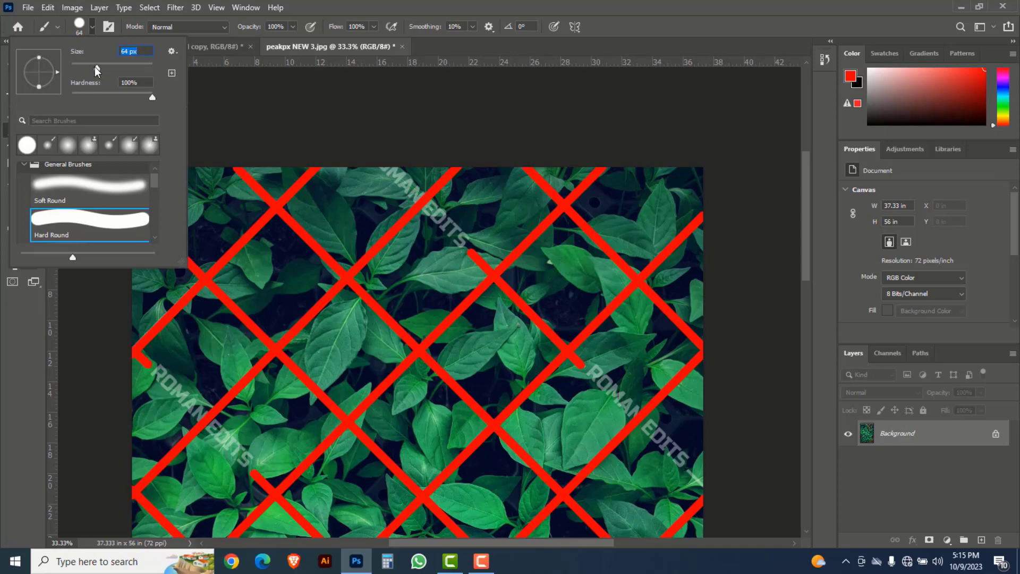
pyautogui.moveTo(89, 71); pyautogui.dragTo(111, 69)
pyautogui.click(384, 169)
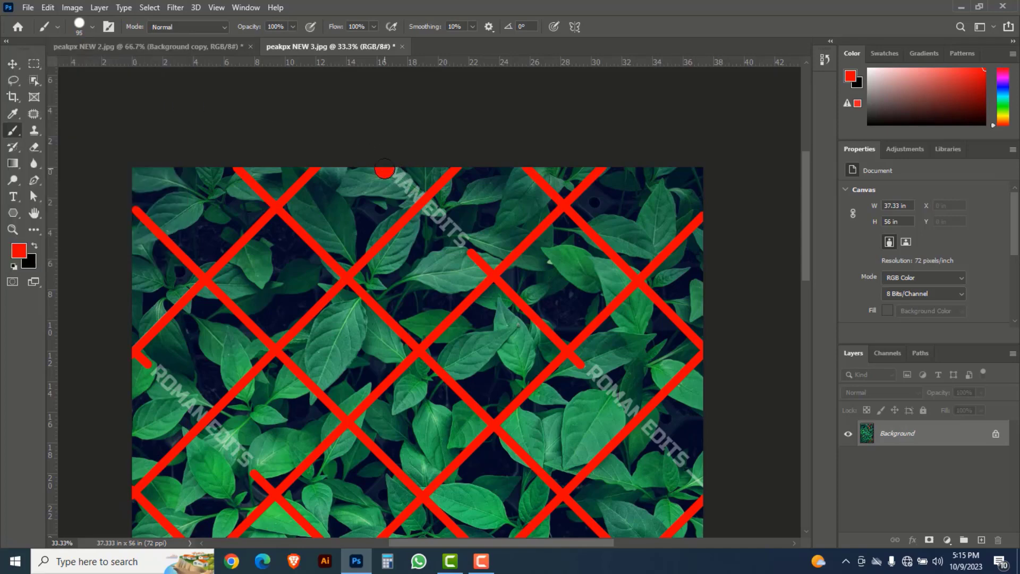
pyautogui.keyDown('shift'); pyautogui.click(466, 243); pyautogui.keyUp('shift')
# Cover the ROMAN EDITS lettering at the image's right edge and at its centre with straight red strokes.
pyautogui.scroll(-5, 590, 264)
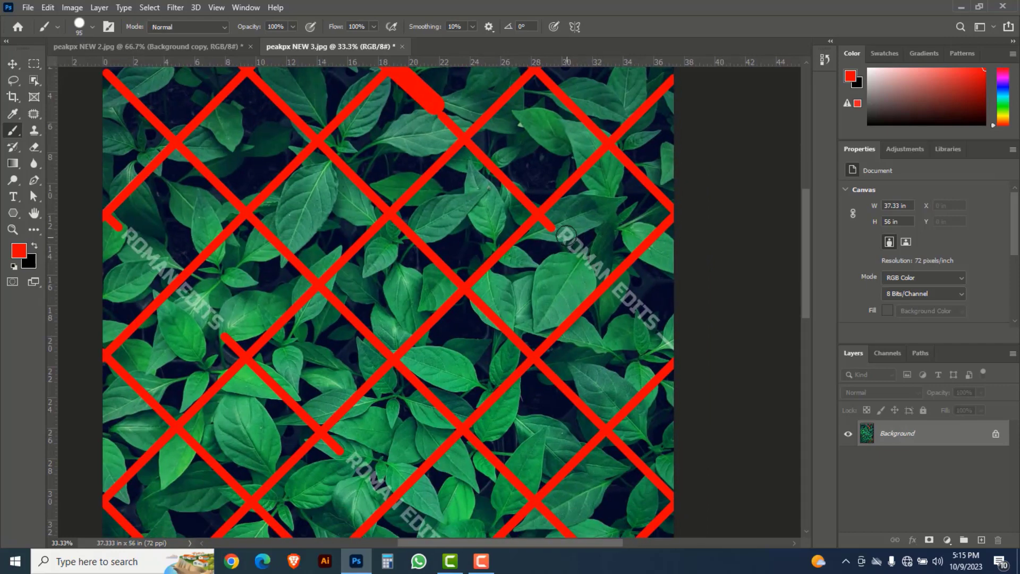
pyautogui.click(564, 233)
pyautogui.keyDown('shift'); pyautogui.click(678, 347); pyautogui.keyUp('shift')
pyautogui.scroll(-3, 587, 407)
pyautogui.hscroll(-2, 587, 407)
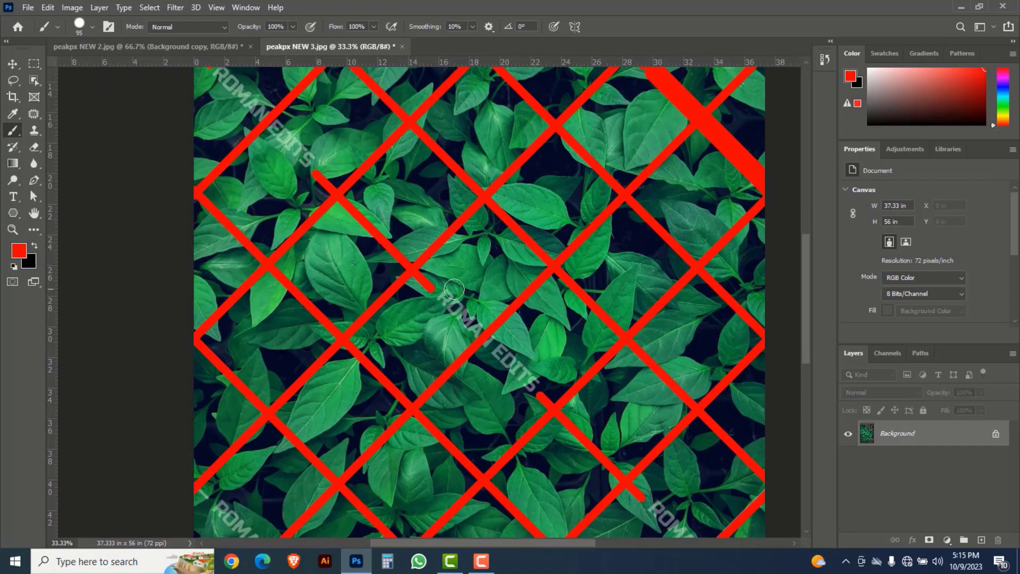
pyautogui.click(438, 291)
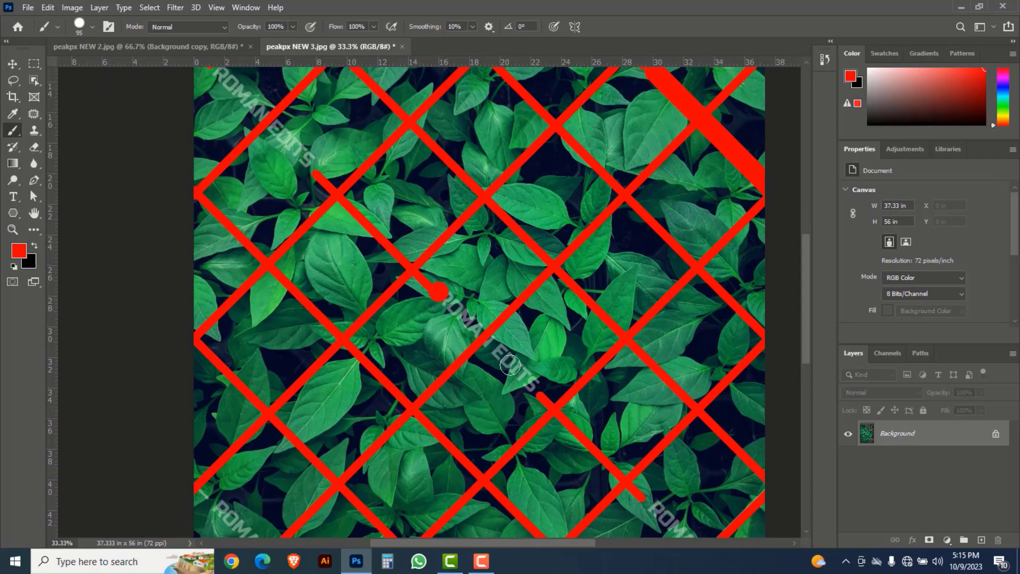
pyautogui.keyDown('shift'); pyautogui.click(532, 386); pyautogui.keyUp('shift')
# Cover the two ROMAN EDITS texts along the image's left side, upper and lower, with straight red strokes.
pyautogui.scroll(3, 369, 267)
pyautogui.hscroll(-2, 370, 267)
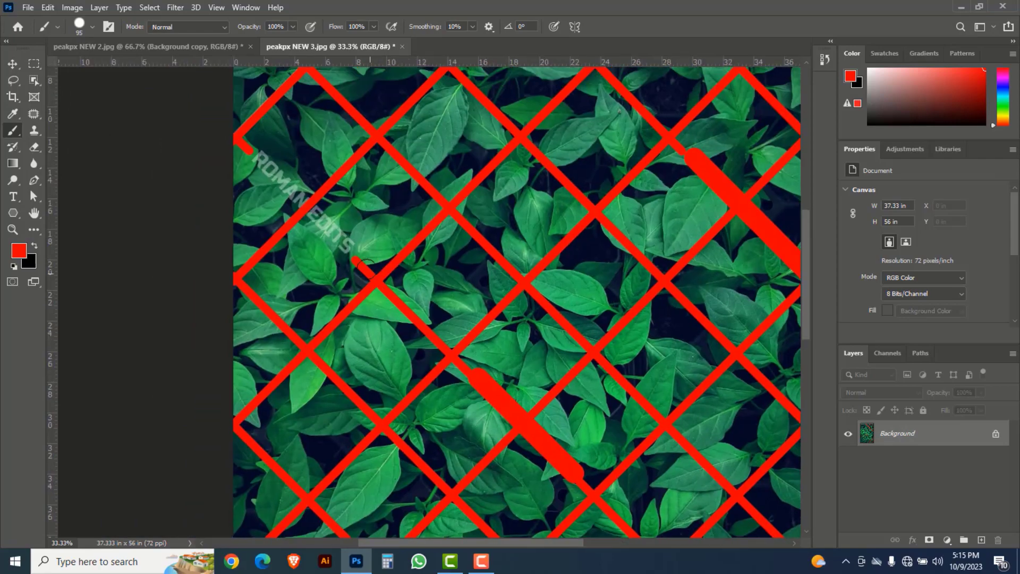
pyautogui.click(356, 253)
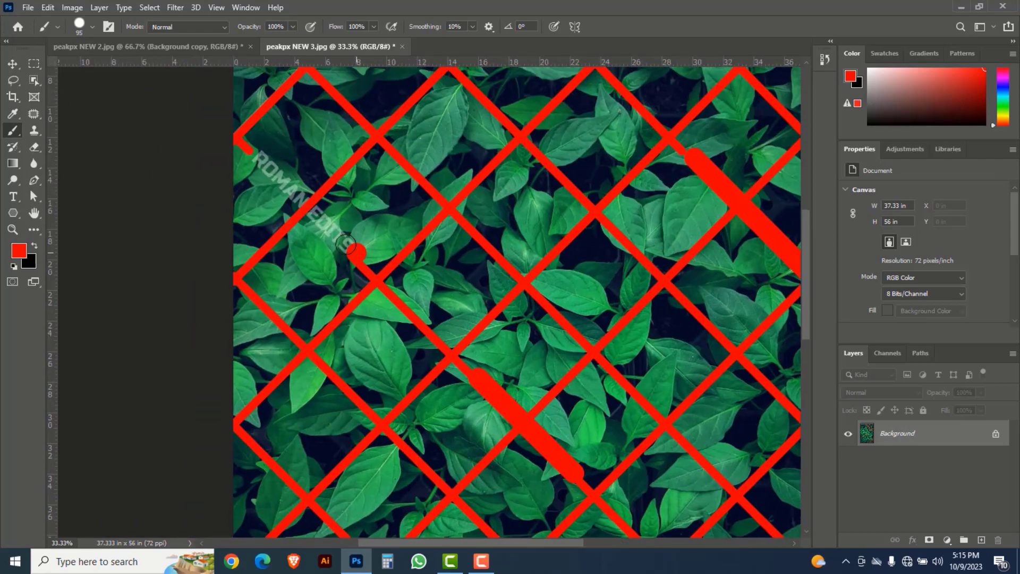
pyautogui.keyDown('shift'); pyautogui.click(254, 156); pyautogui.keyUp('shift')
pyautogui.scroll(-5, 372, 226)
pyautogui.hscroll(2, 371, 226)
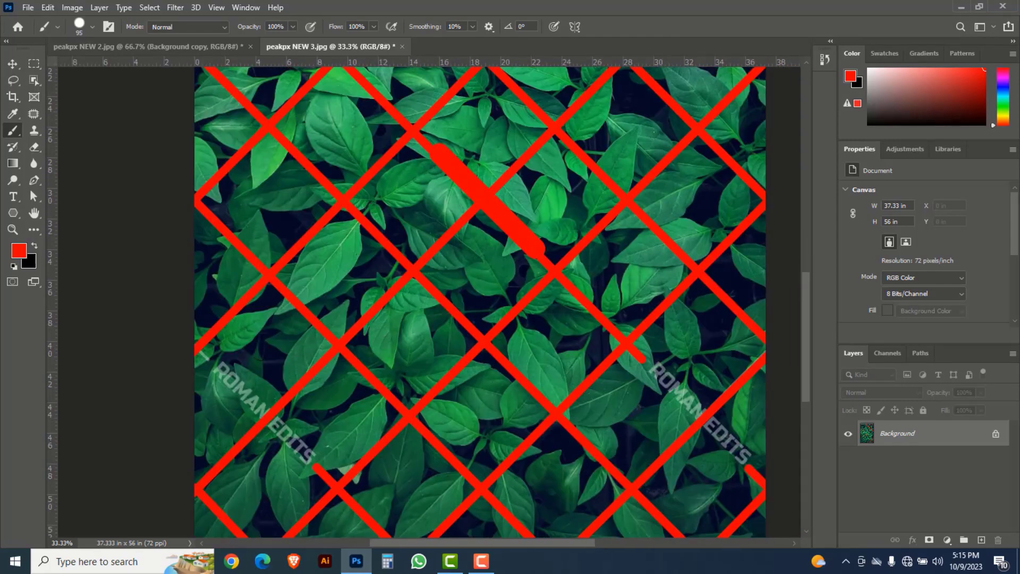
pyautogui.click(205, 350)
pyautogui.keyDown('shift'); pyautogui.click(307, 460); pyautogui.keyUp('shift')
# Cover the remaining ROMAN EDITS lettering near the image's lower-right corner with a straight red stroke.
pyautogui.moveTo(529, 485); pyautogui.dragTo(455, 313)
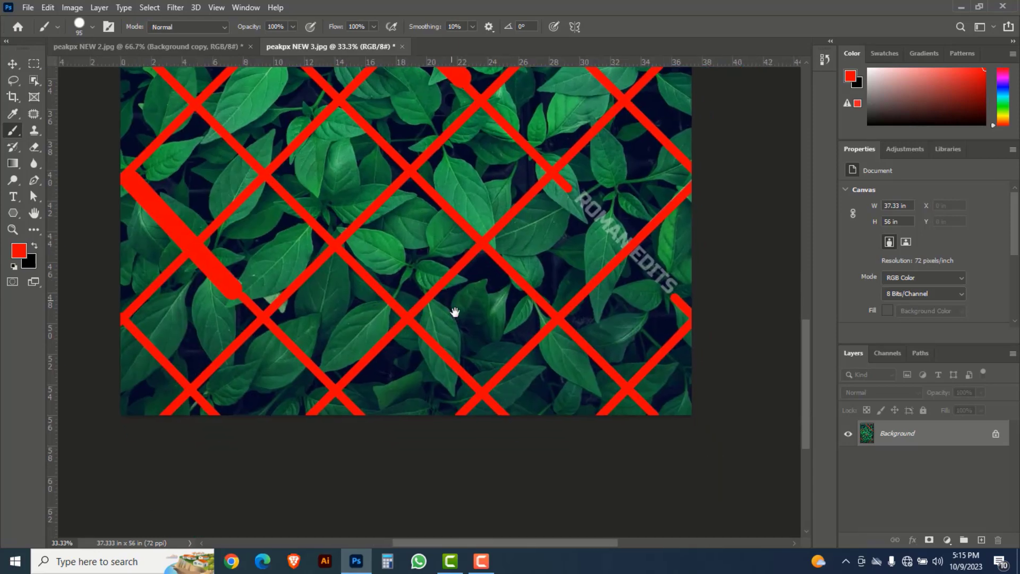
pyautogui.click(578, 197)
pyautogui.keyDown('shift'); pyautogui.click(676, 291); pyautogui.keyUp('shift')
# Select all red strokes in the image with Color Range by sampling the painted red.
pyautogui.keyDown('ctrl'); pyautogui.keyDown('alt'); pyautogui.click(531, 240); pyautogui.keyUp('alt'); pyautogui.keyUp('ctrl')
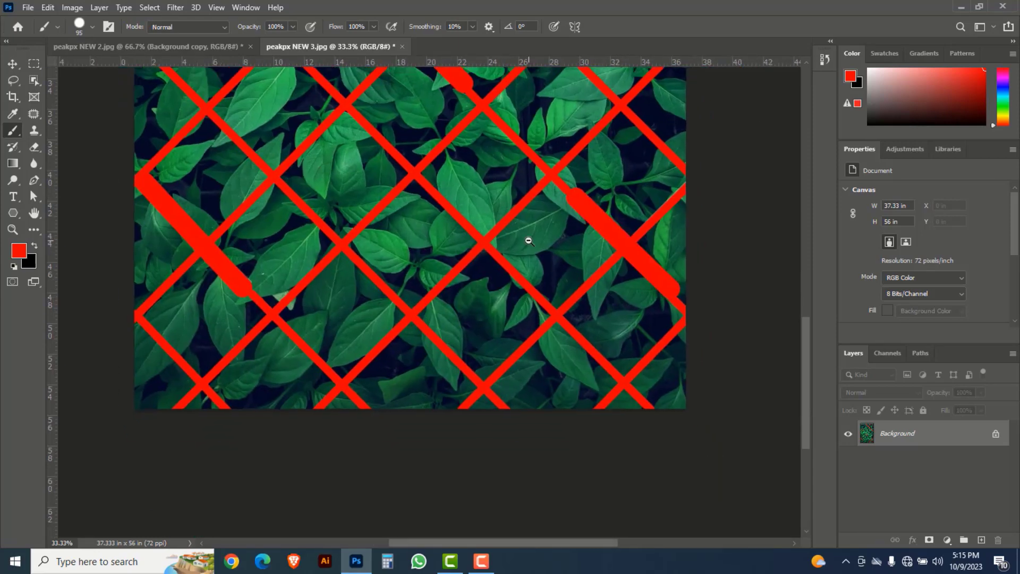
pyautogui.keyDown('ctrl'); pyautogui.keyDown('alt'); pyautogui.click(513, 173); pyautogui.keyUp('alt'); pyautogui.keyUp('ctrl')
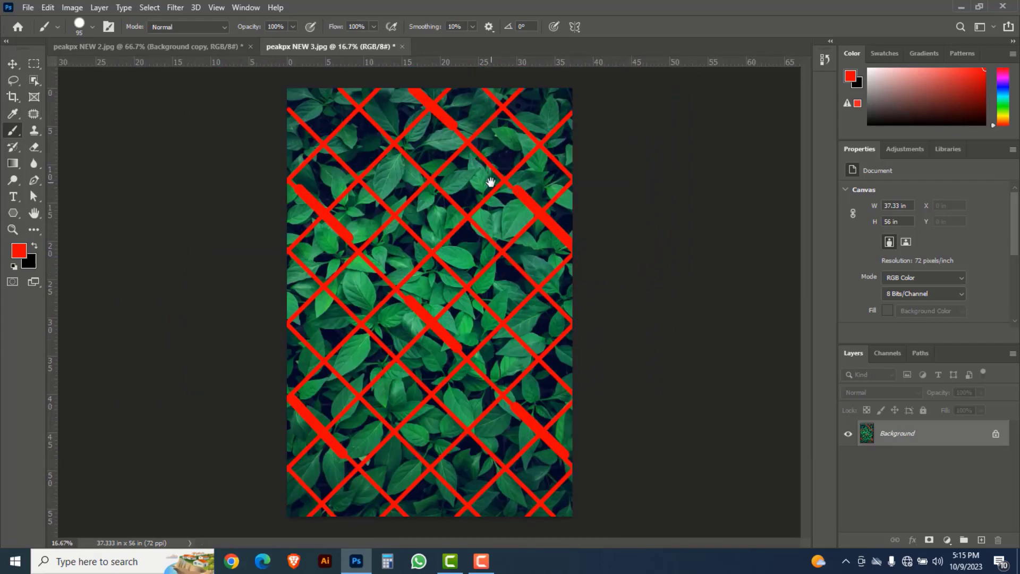
pyautogui.click(150, 7)
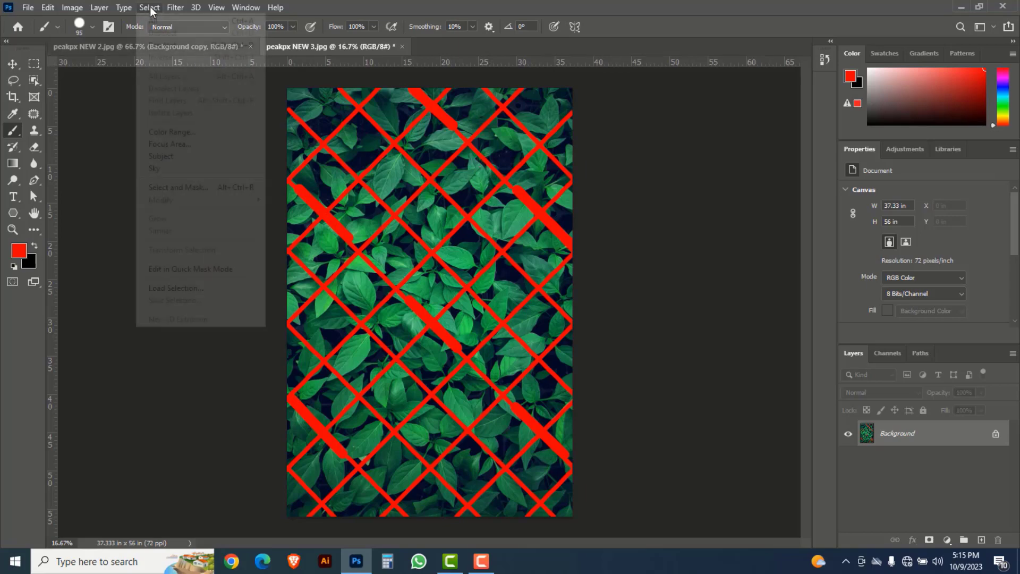
pyautogui.click(169, 134)
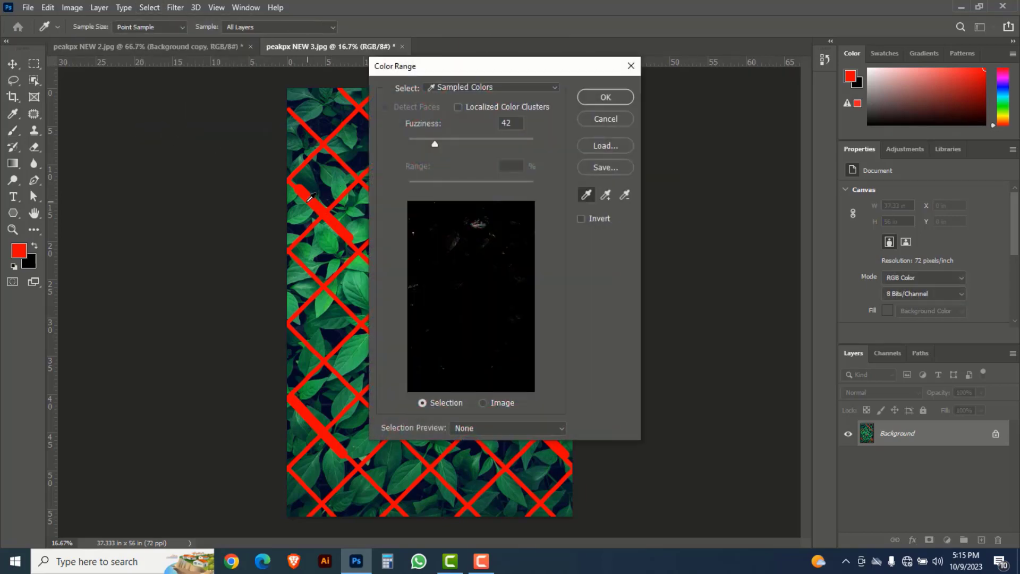
pyautogui.click(308, 195)
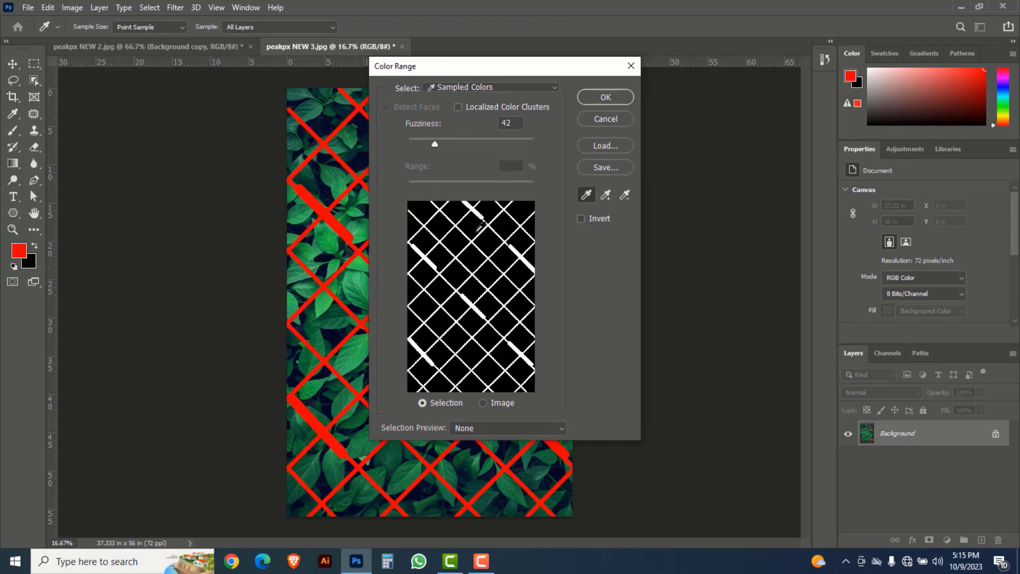
pyautogui.click(607, 98)
pyautogui.press('b')
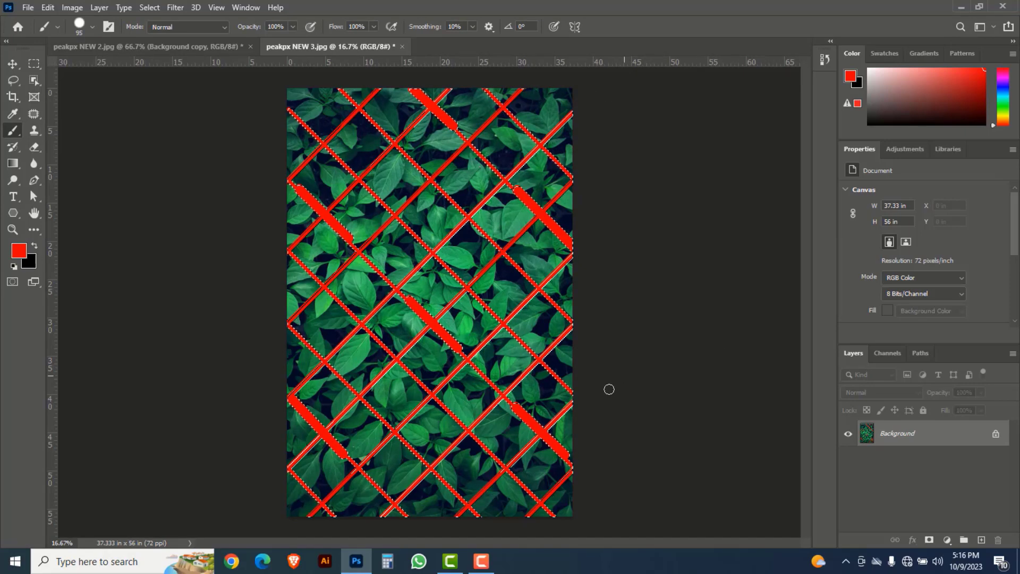
# Fill the selected red strokes with Content-Aware Fill on a new layer and deselect.
pyautogui.click(48, 8)
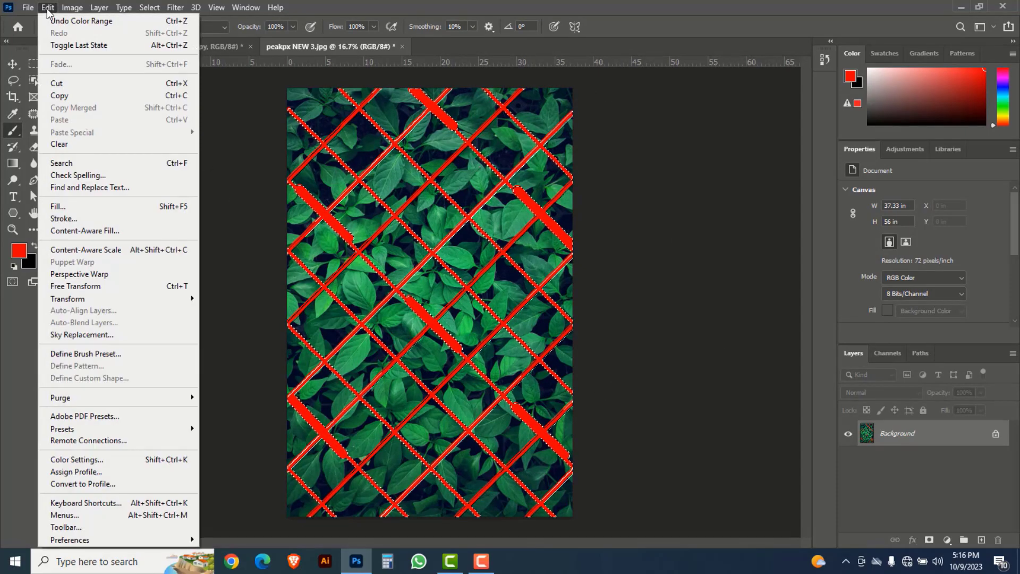
pyautogui.click(62, 231)
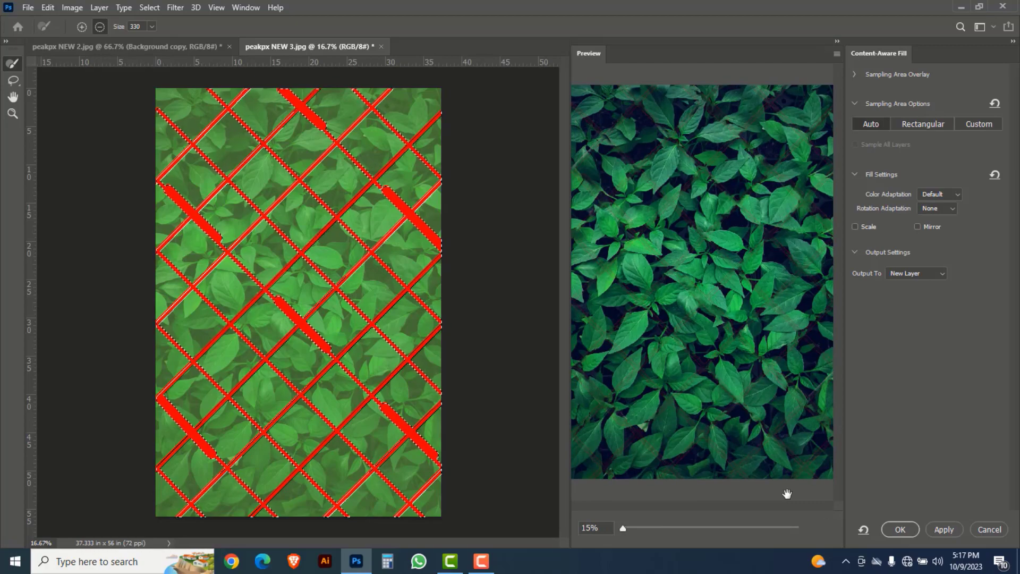
pyautogui.click(899, 528)
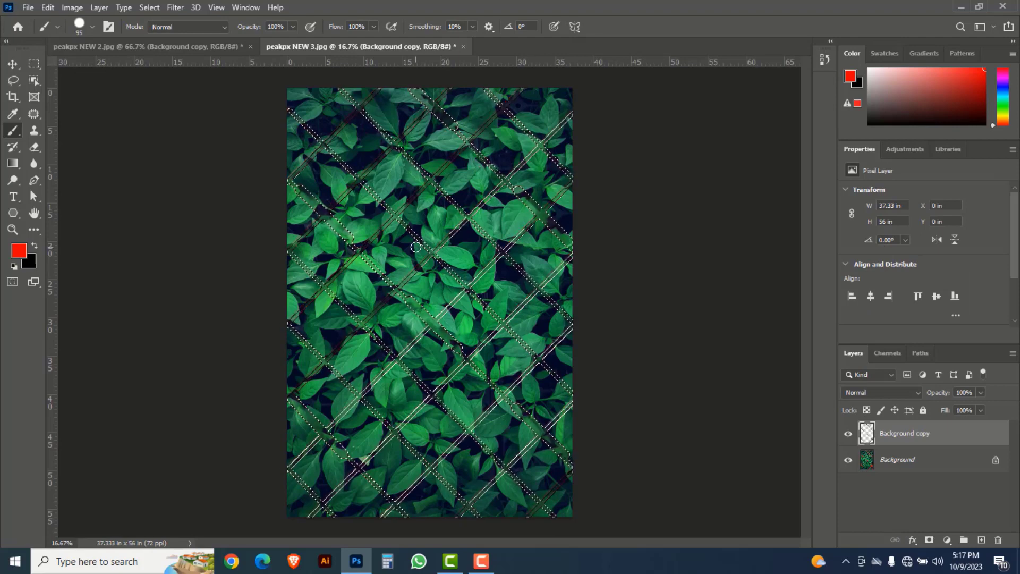
pyautogui.hotkey('ctrl', 'd')
# Inspect the filled leaves up close, and undo the deselection and the Content-Aware Fill.
pyautogui.scroll(2, 436, 247)
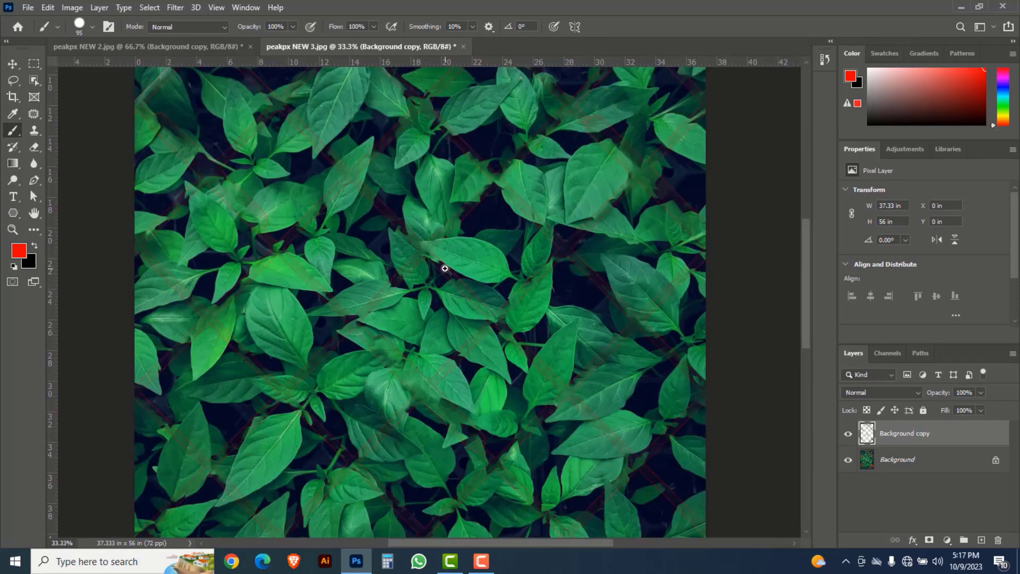
pyautogui.scroll(1, 402, 269)
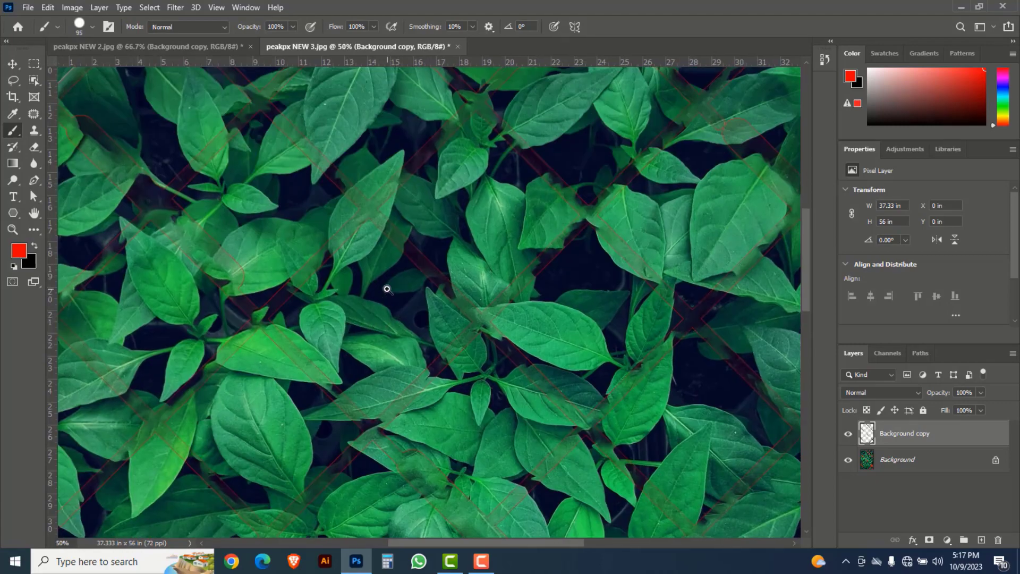
pyautogui.scroll(1, 394, 252)
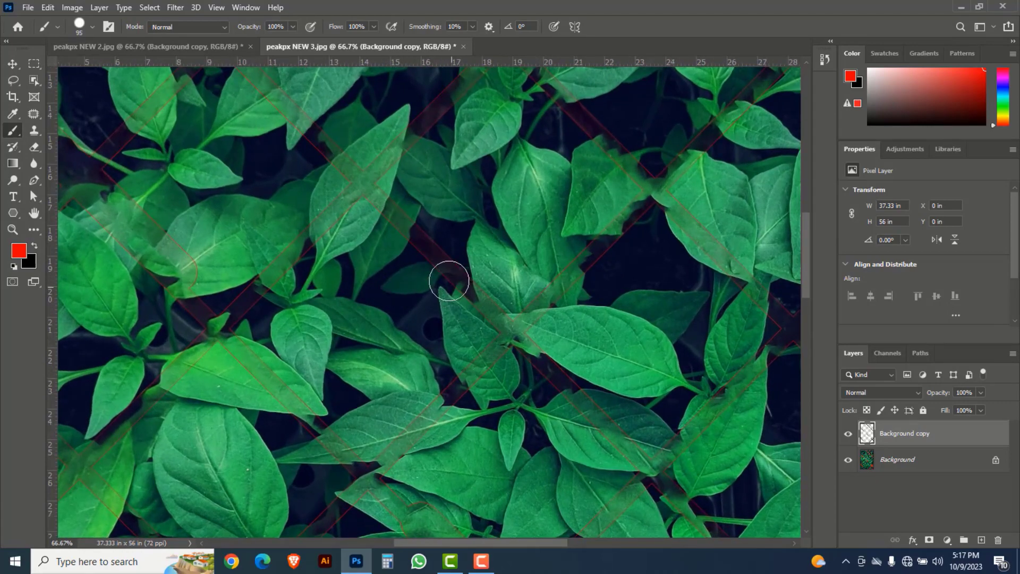
pyautogui.moveTo(311, 246); pyautogui.dragTo(364, 321)
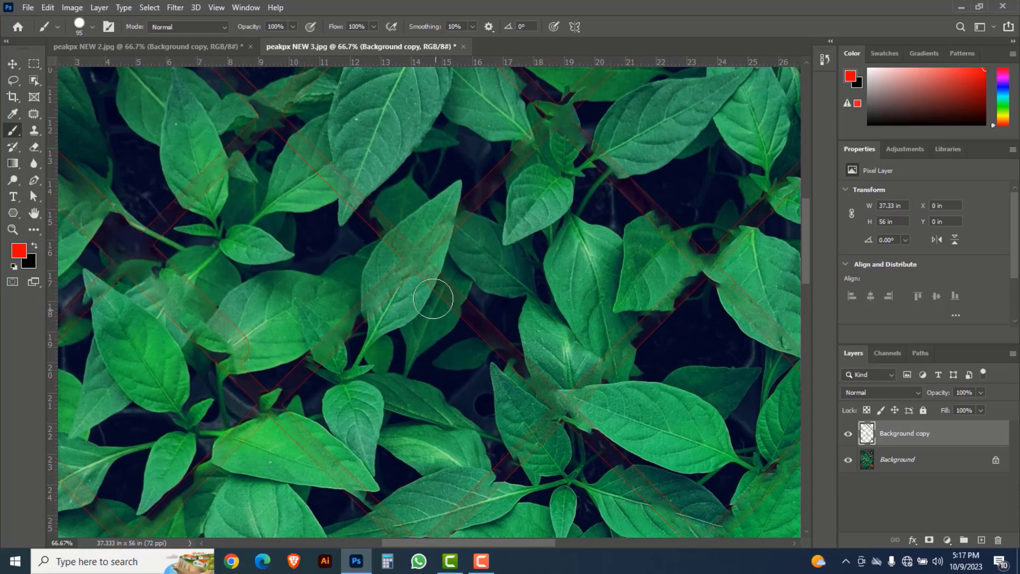
pyautogui.hotkey('ctrl', 'z')
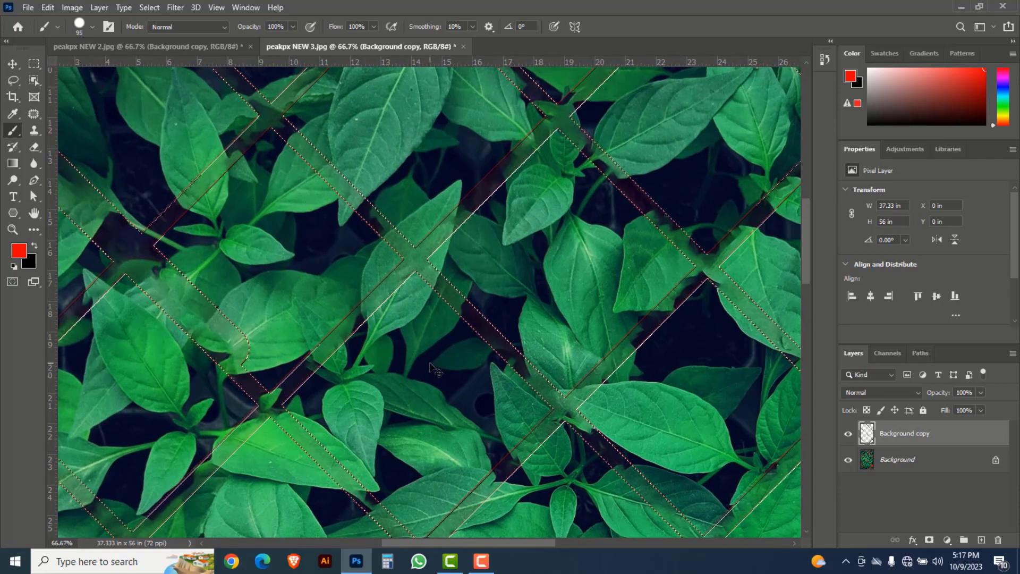
pyautogui.hotkey('ctrl', 'z')
pyautogui.hotkey('alt', 'BackSpace')
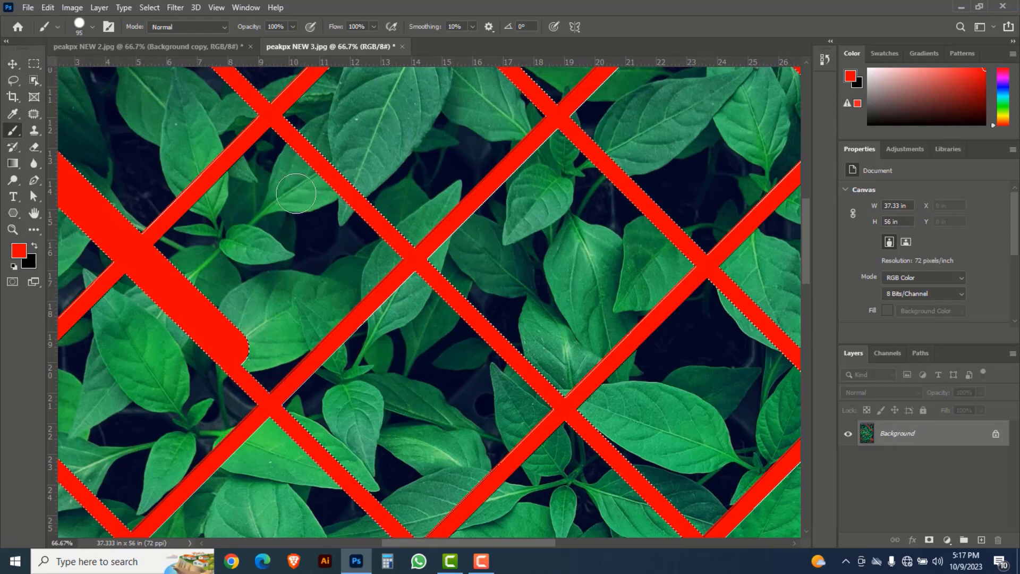
# Expand the selection around the red strokes by 4 pixels.
pyautogui.click(147, 8)
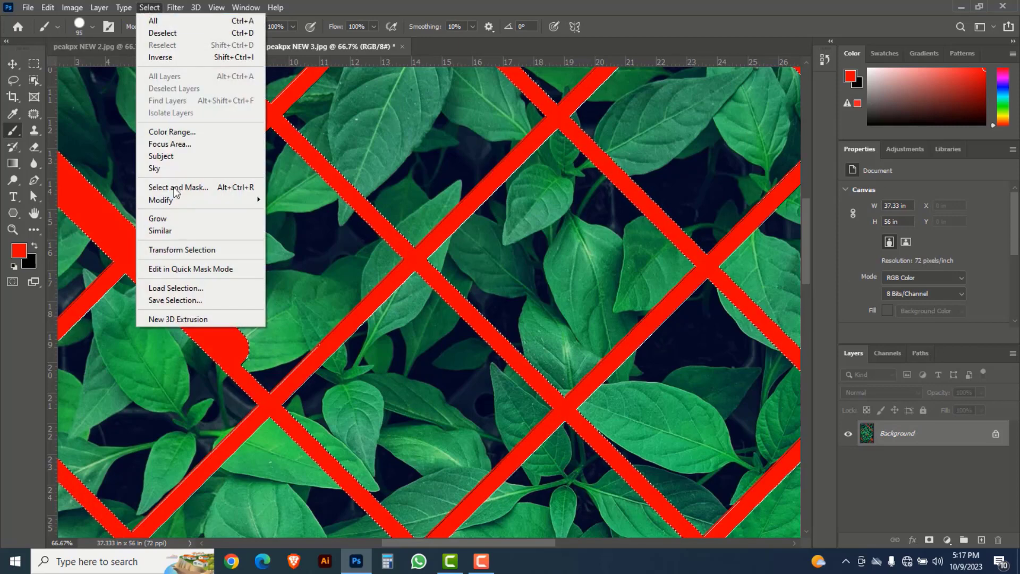
pyautogui.moveTo(174, 200)
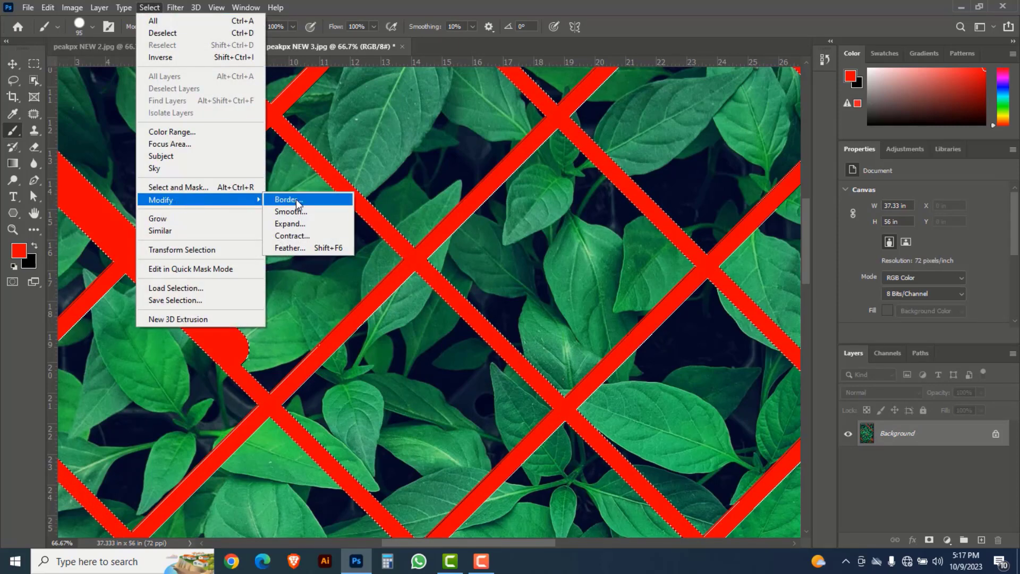
pyautogui.click(299, 224)
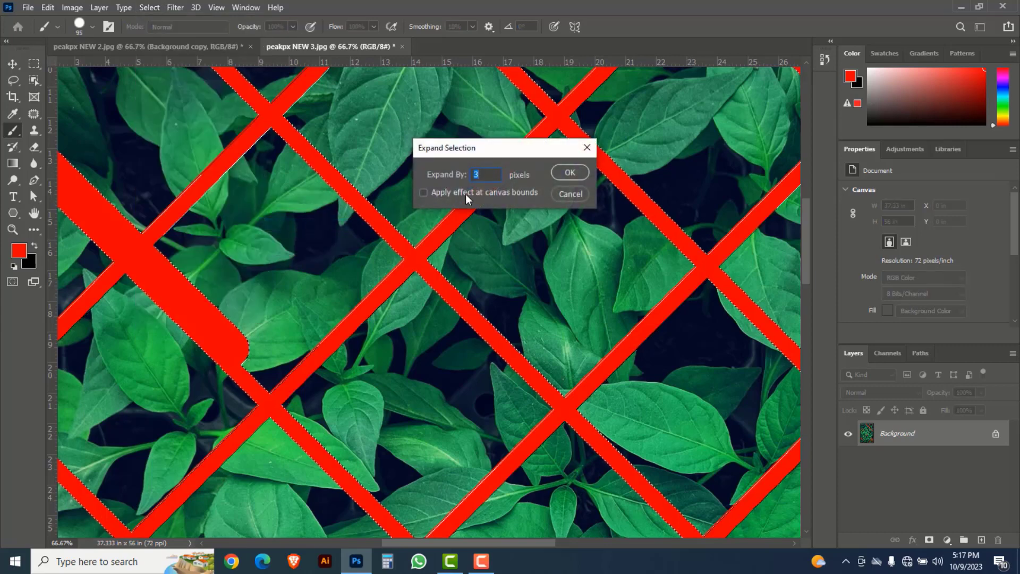
pyautogui.write('4')
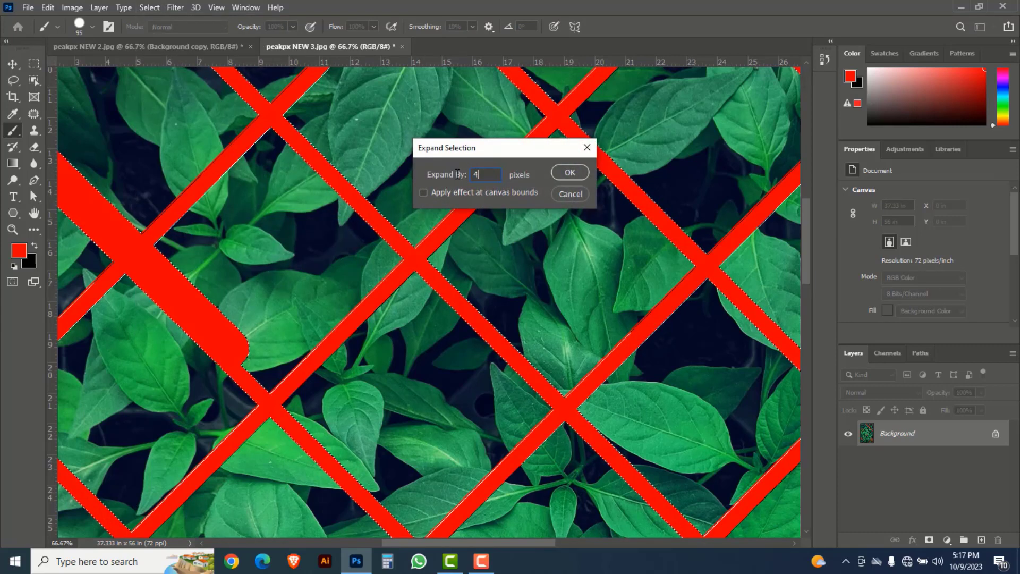
pyautogui.click(563, 174)
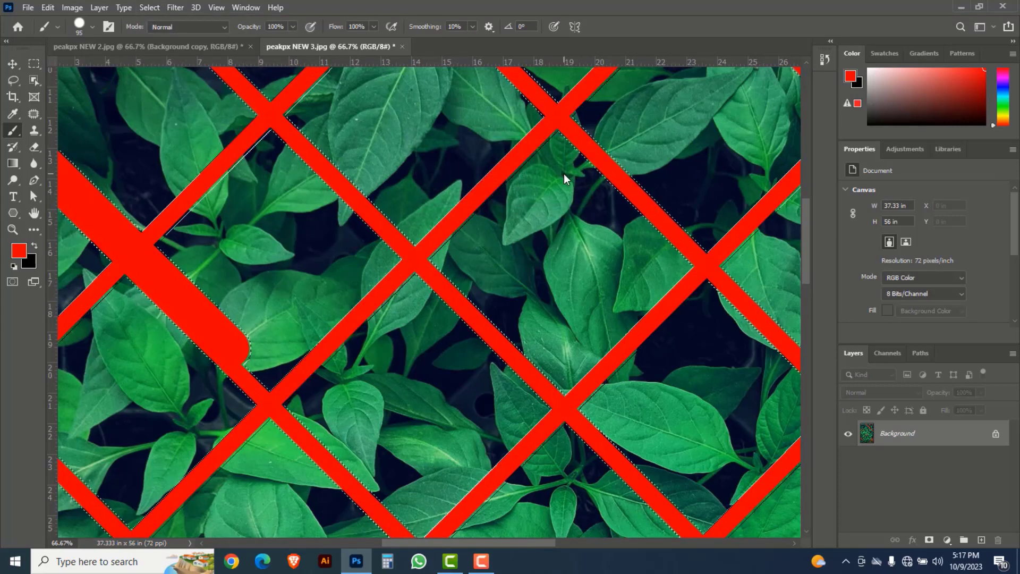
# Apply Content-Aware Fill to the expanded selection with output to a new layer, and deselect.
pyautogui.scroll(2, 416, 262)
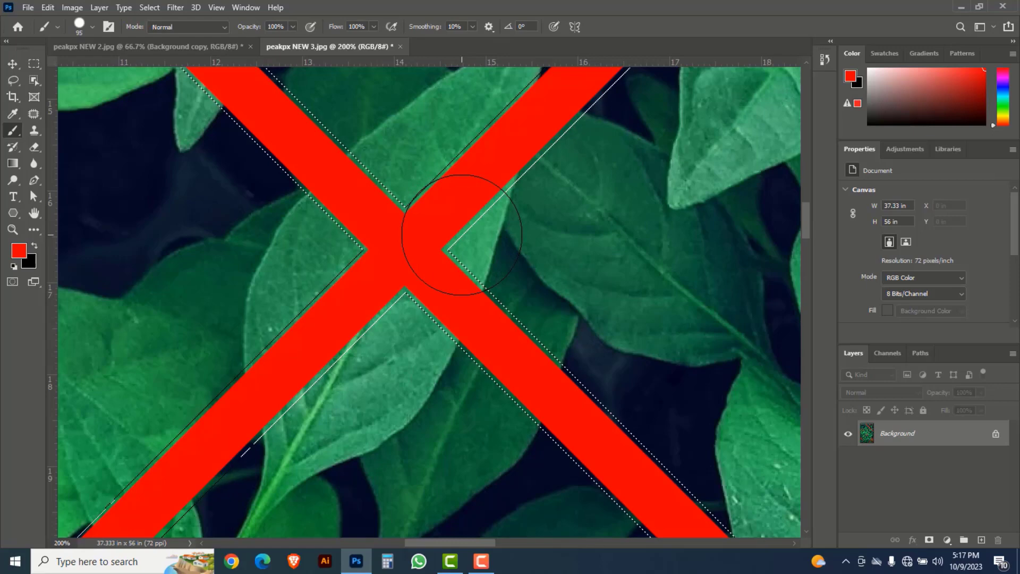
pyautogui.click(47, 7)
pyautogui.click(89, 232)
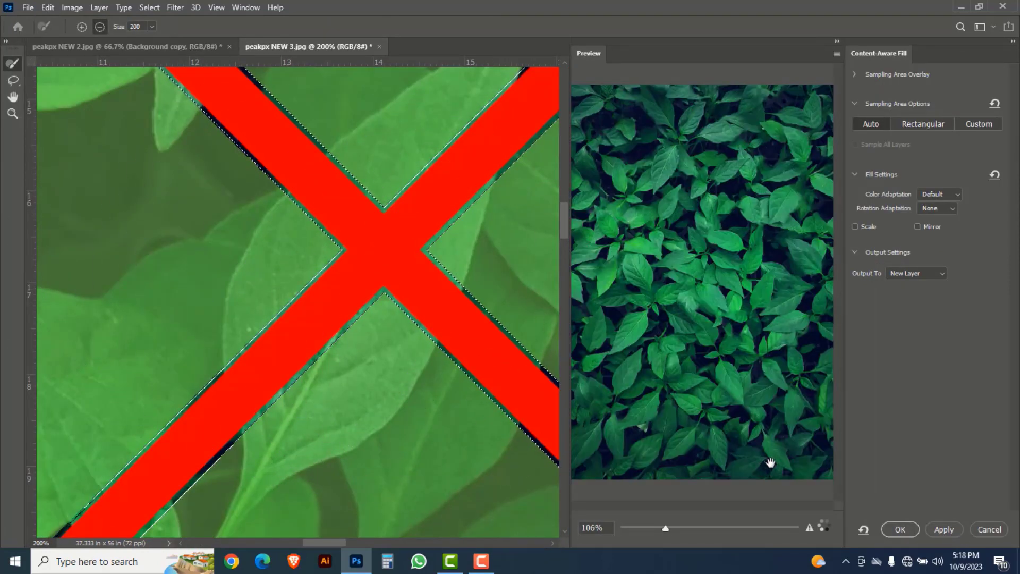
pyautogui.click(900, 528)
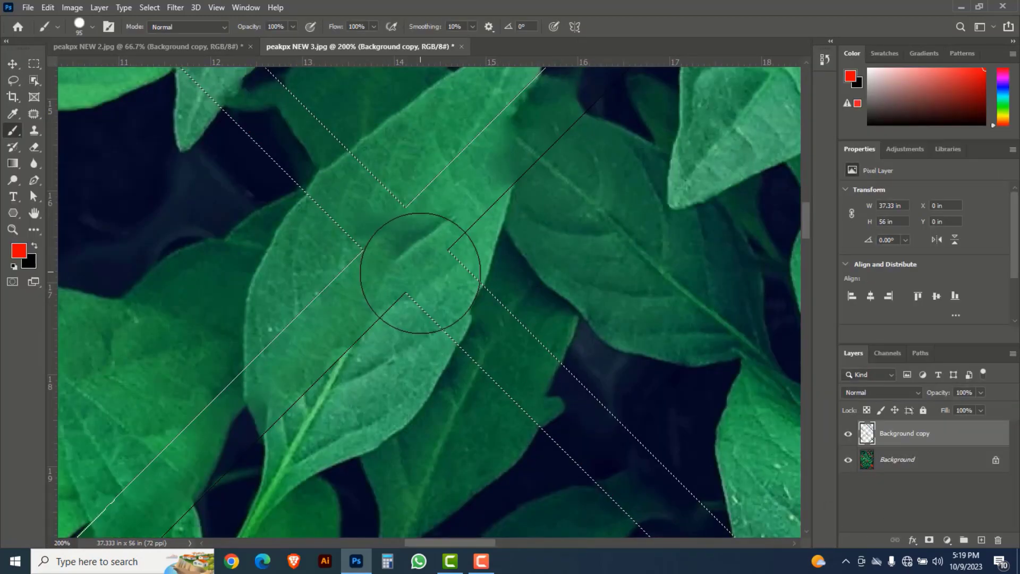
pyautogui.click(149, 7)
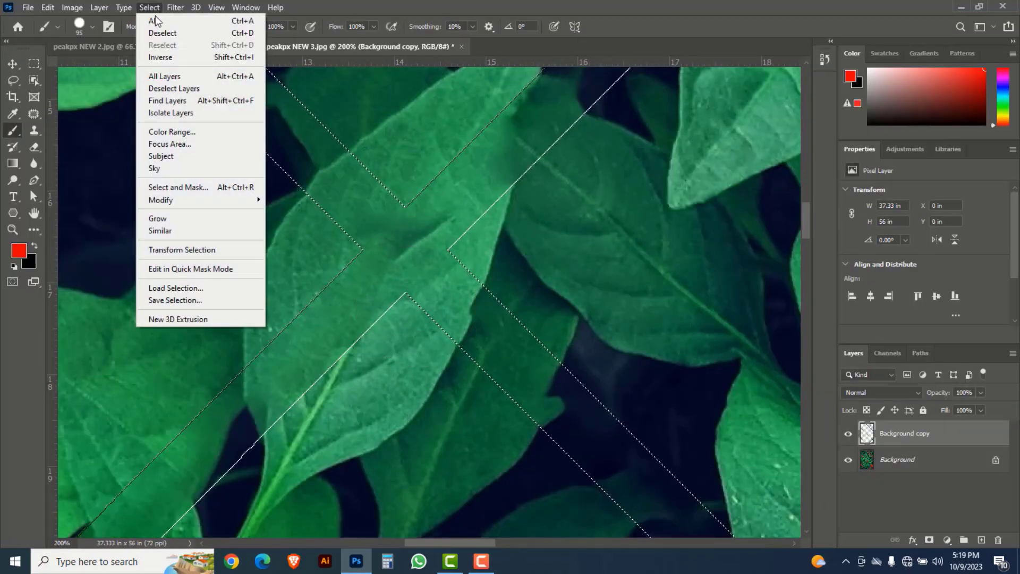
pyautogui.click(246, 35)
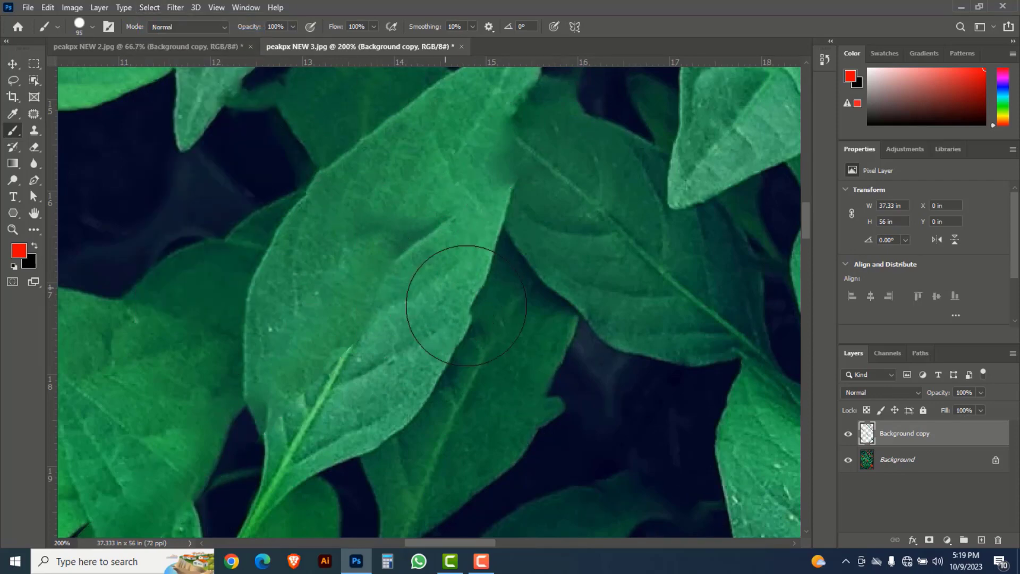
# Compare peakpx NEW 3.jpg before and after the watermark removal by toggling the Background copy layer's visibility.
pyautogui.scroll(-2, 513, 327)
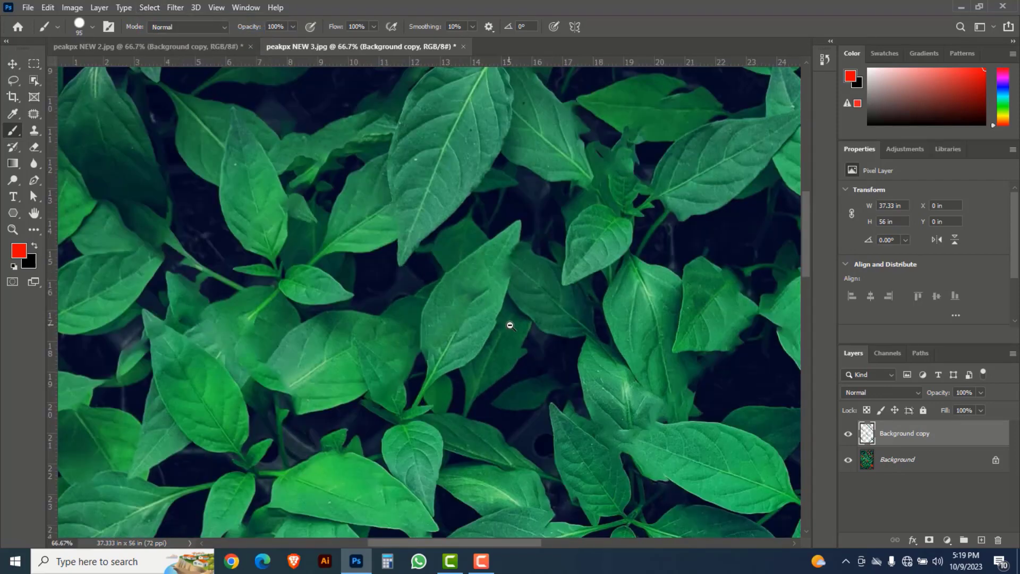
pyautogui.moveTo(409, 278); pyautogui.dragTo(417, 332)
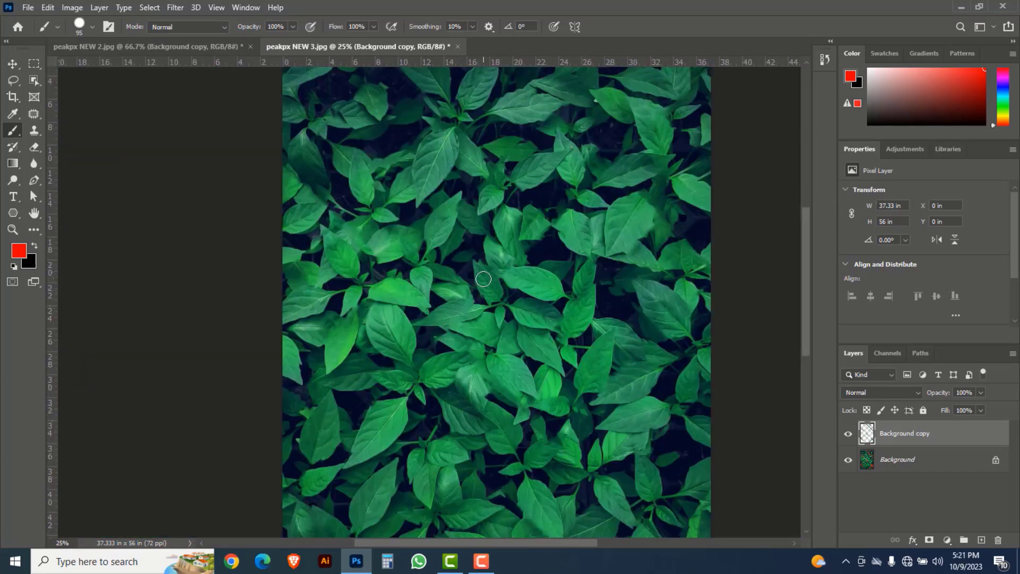
pyautogui.click(849, 437)
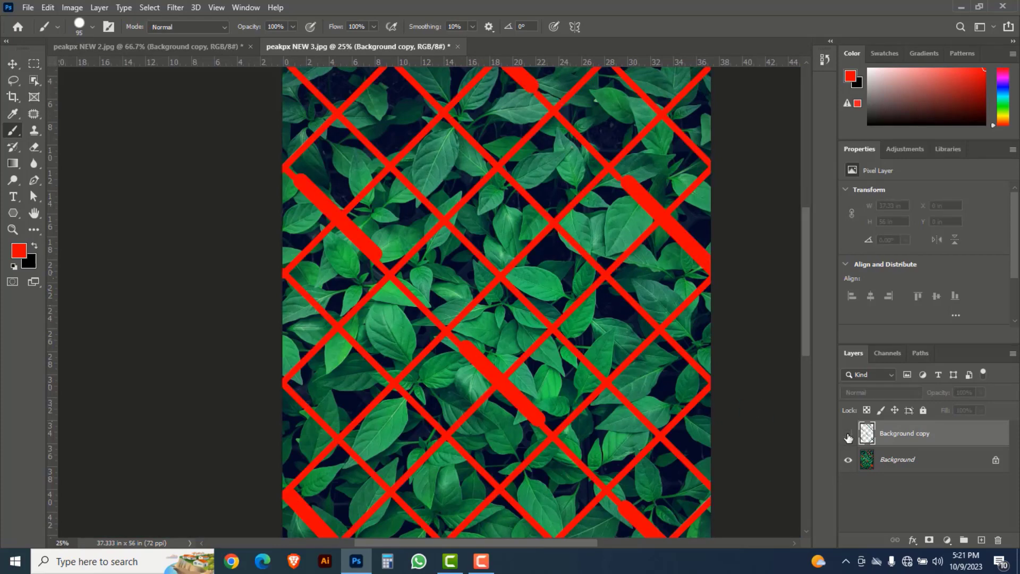
pyautogui.click(848, 437)
pyautogui.click(848, 437)
pyautogui.click(848, 437)
# Switch to peakpx NEW 2.jpg and toggle its Background copy layer's visibility to compare the retouched image with the watermarked original.
pyautogui.click(206, 50)
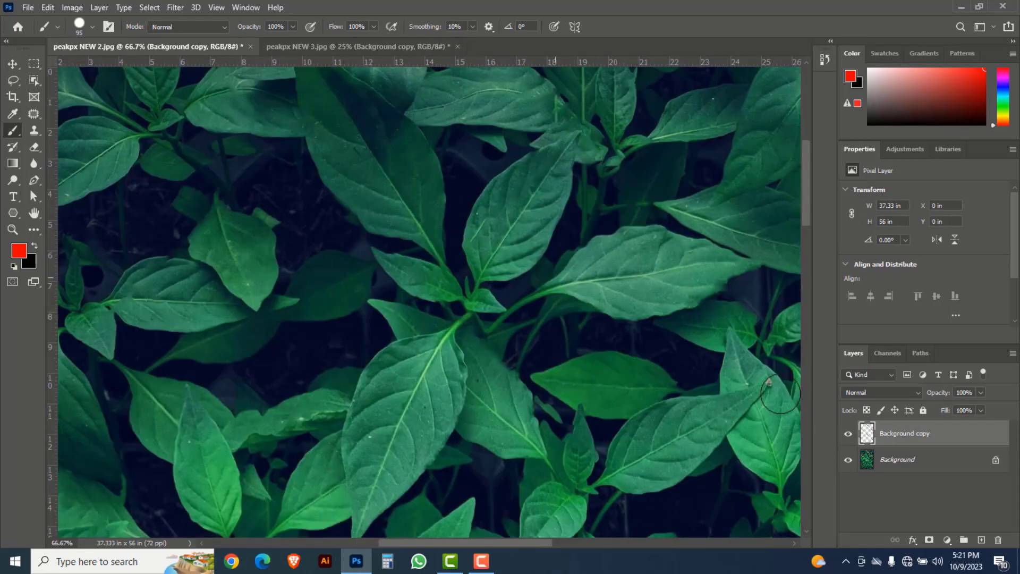
pyautogui.click(849, 437)
pyautogui.click(848, 437)
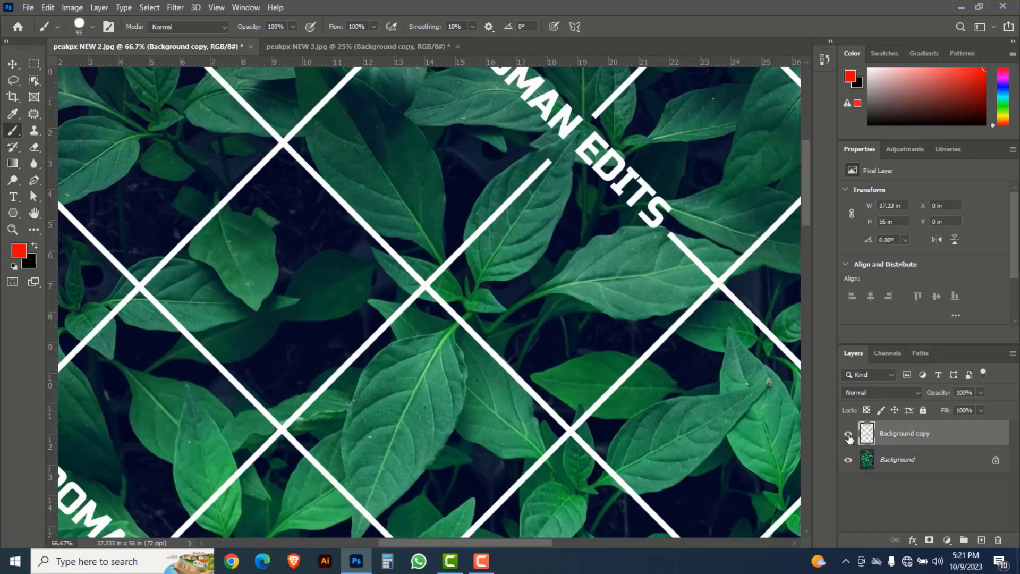
pyautogui.click(848, 437)
pyautogui.scroll(-4, 568, 361)
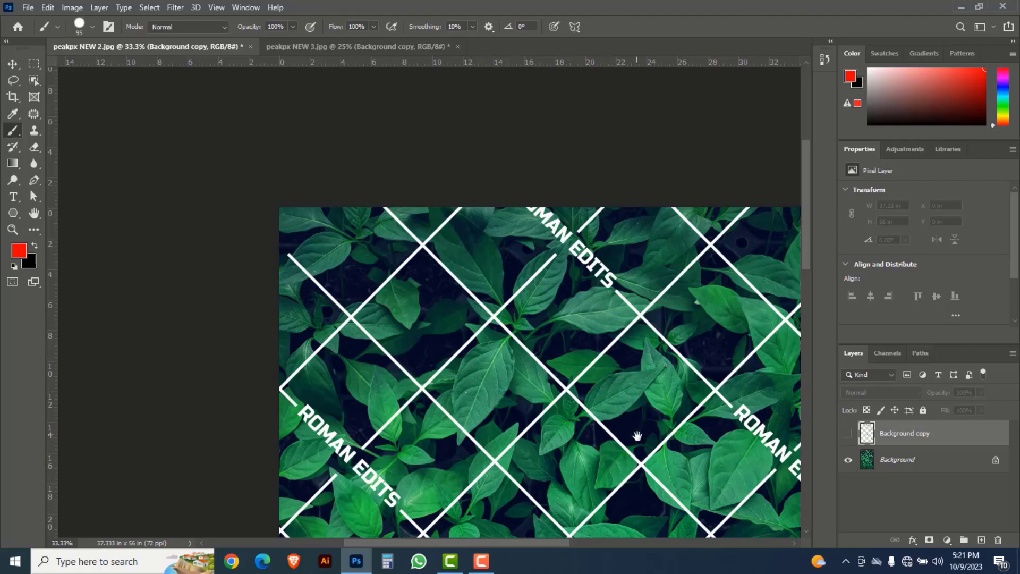
pyautogui.moveTo(636, 436); pyautogui.dragTo(501, 319)
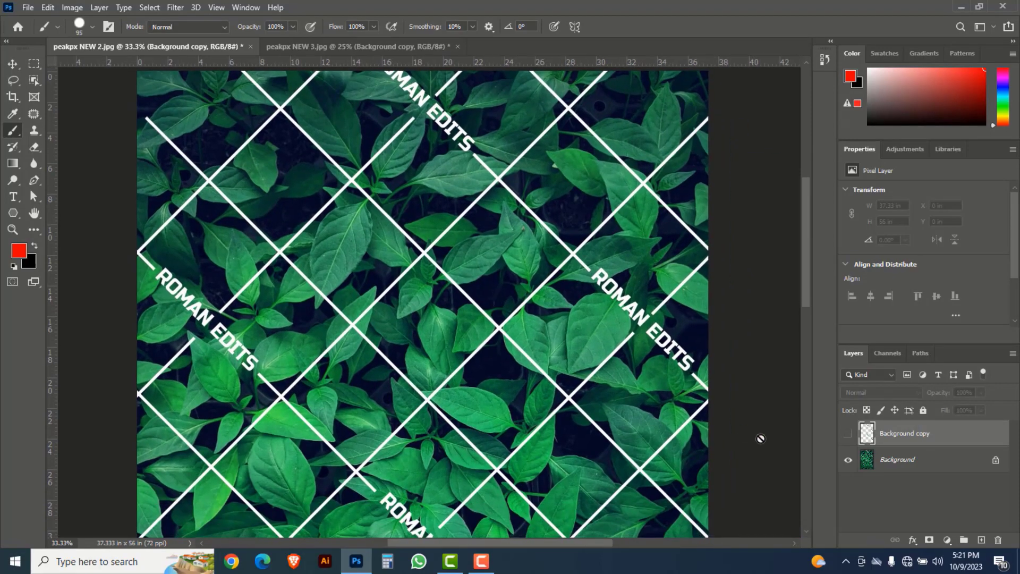
pyautogui.click(848, 439)
pyautogui.click(848, 438)
pyautogui.click(848, 439)
pyautogui.click(848, 439)
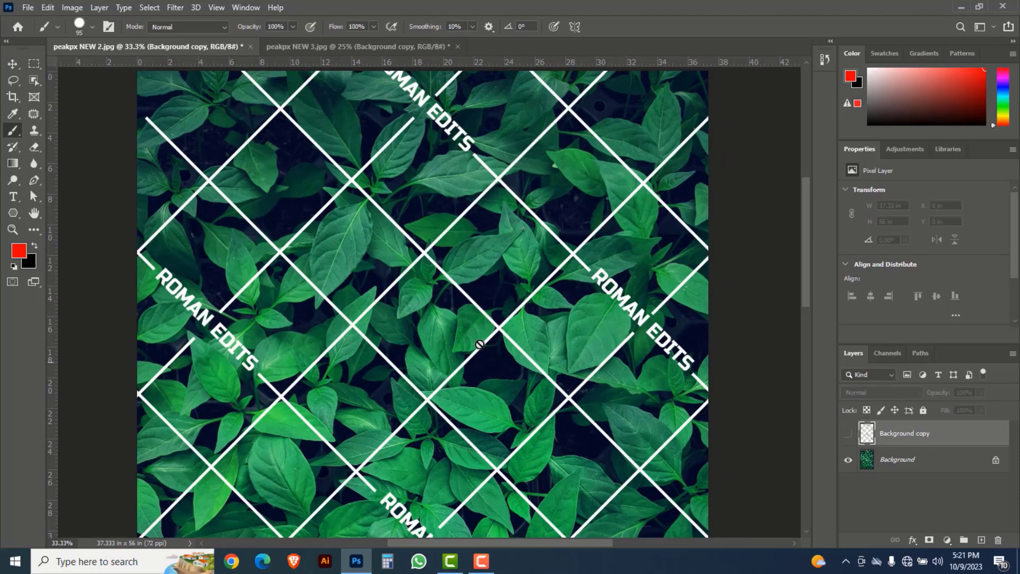